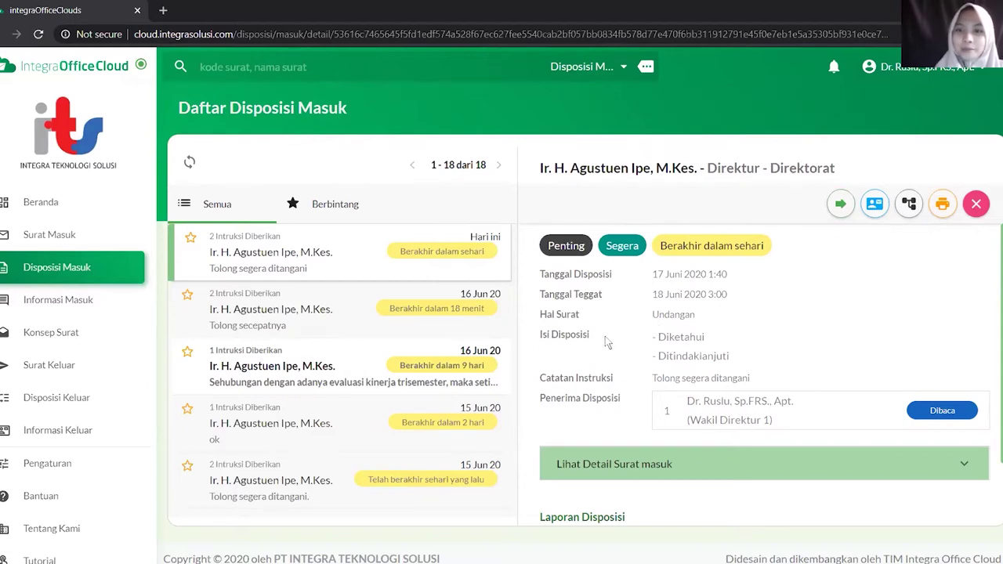
# Expand the linked incoming letter's details, showing 'Harap hadir tepat waktu' and its 13 KB PDF
pyautogui.scroll(-1, 615, 306)
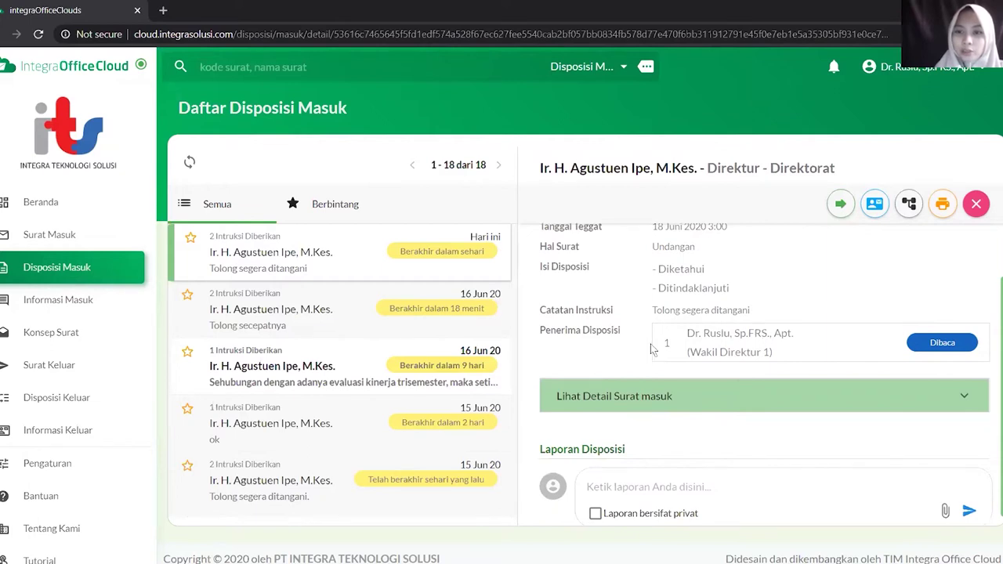
pyautogui.scroll(-1, 654, 348)
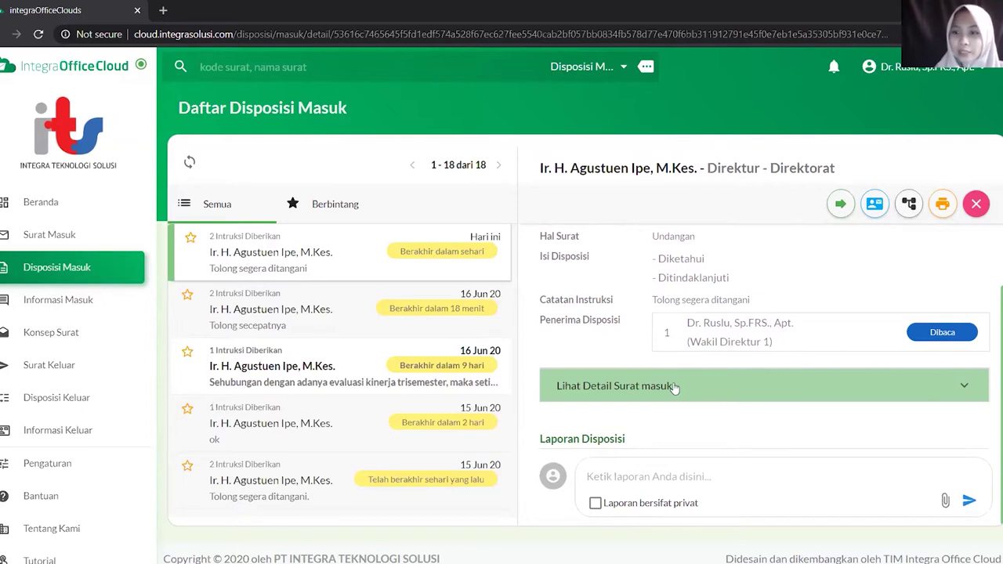
pyautogui.click(673, 386)
pyautogui.scroll(-2, 676, 392)
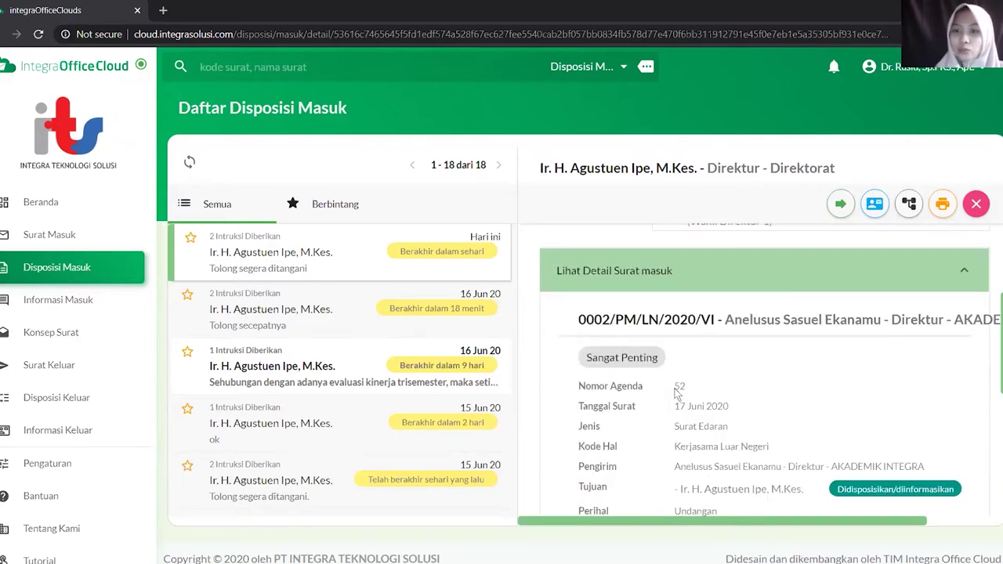
pyautogui.scroll(-3, 677, 394)
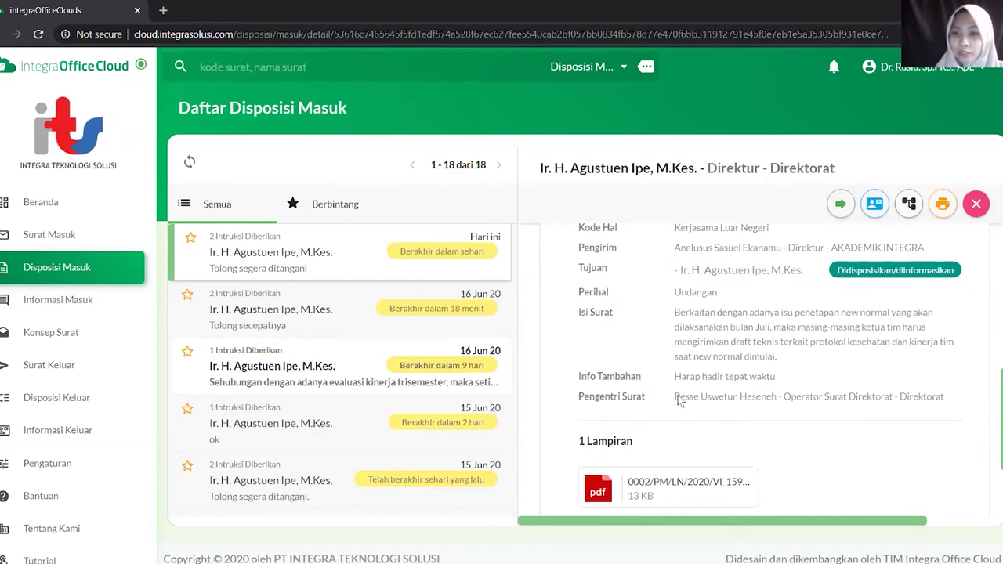
pyautogui.scroll(-1, 679, 399)
pyautogui.moveTo(596, 427)
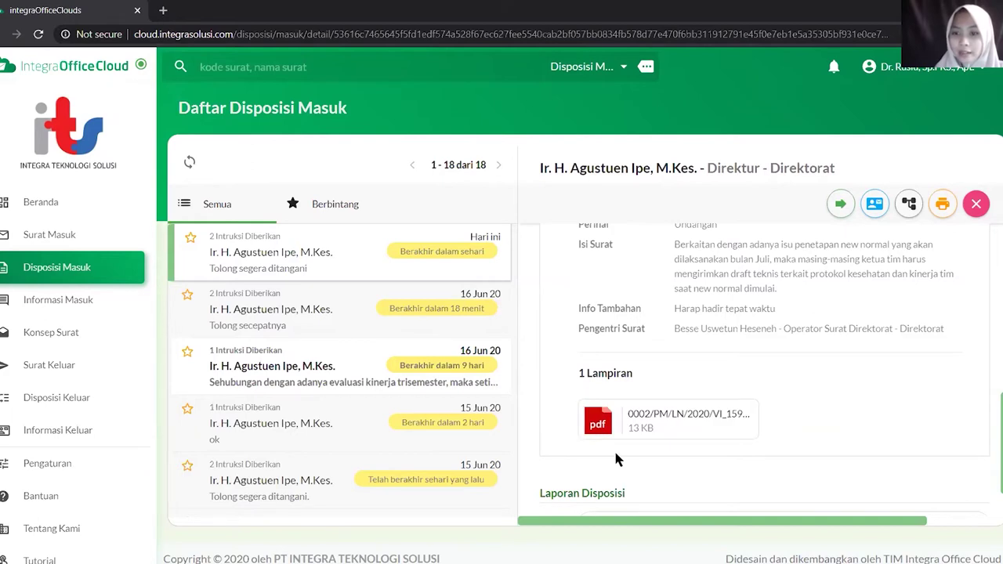
pyautogui.scroll(-1, 620, 452)
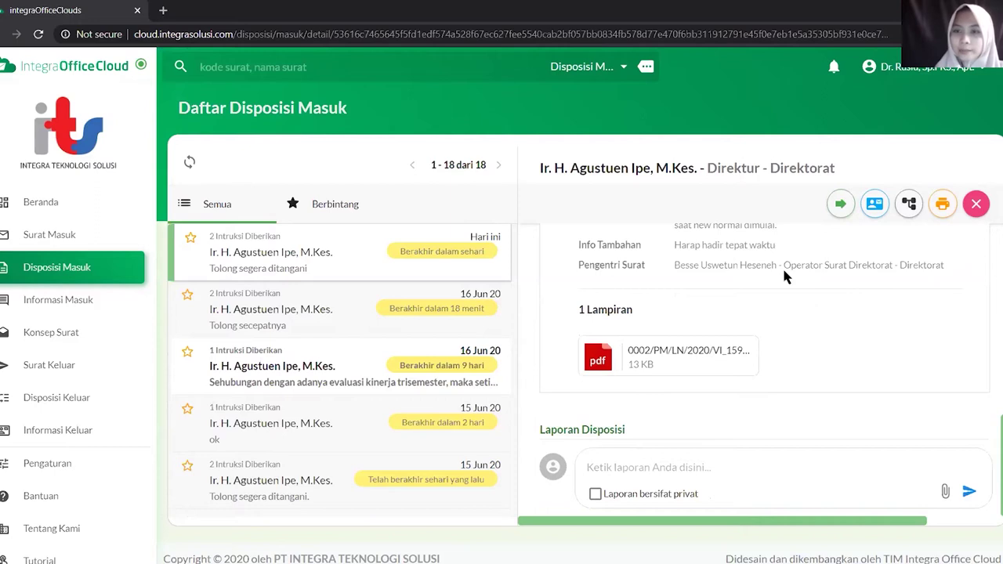
pyautogui.scroll(6, 783, 267)
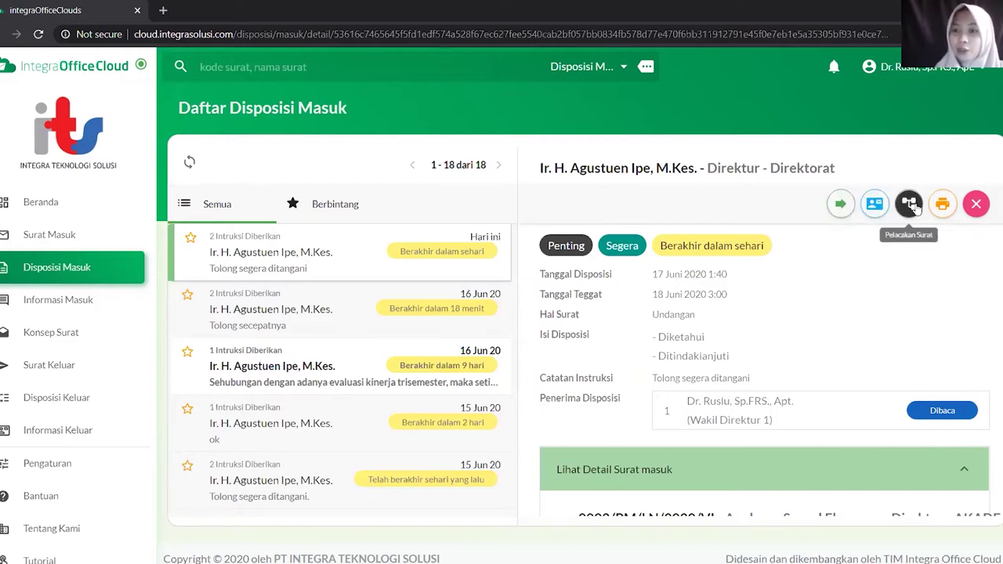
# Print the agenda 52 disposition sheet (Undangan, Tolong segera ditangani) in a new tab
pyautogui.click(943, 207)
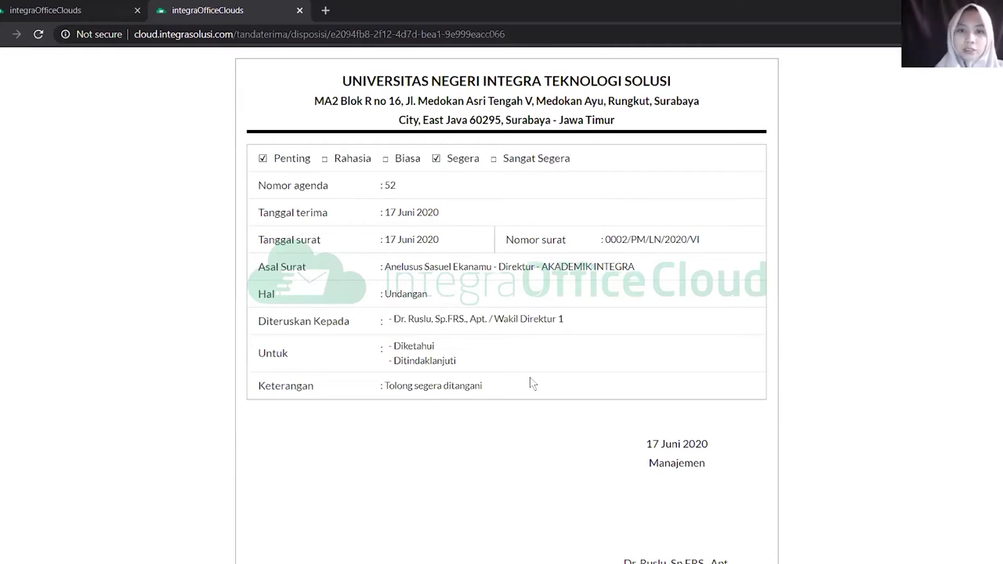
pyautogui.scroll(-1, 530, 383)
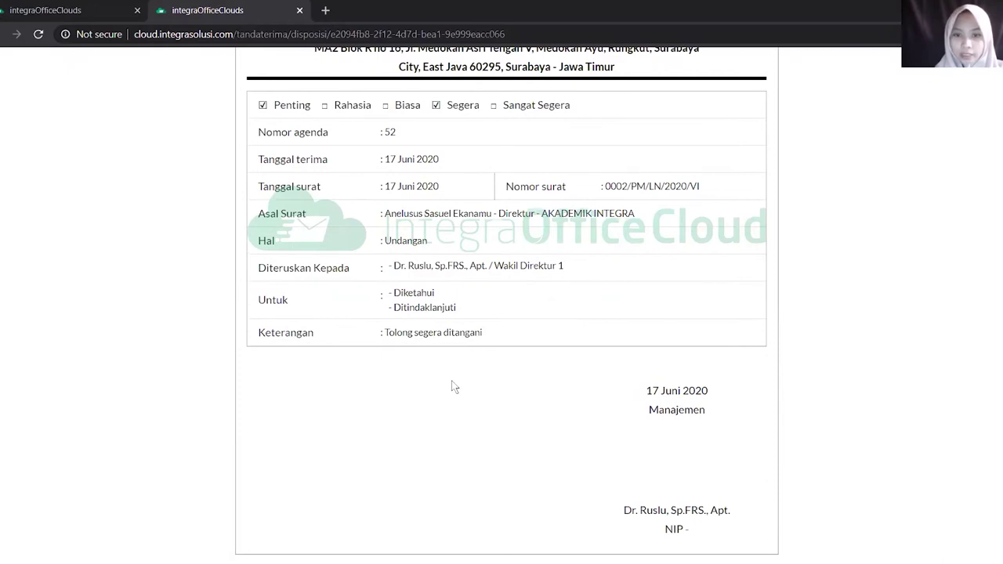
pyautogui.scroll(1, 457, 361)
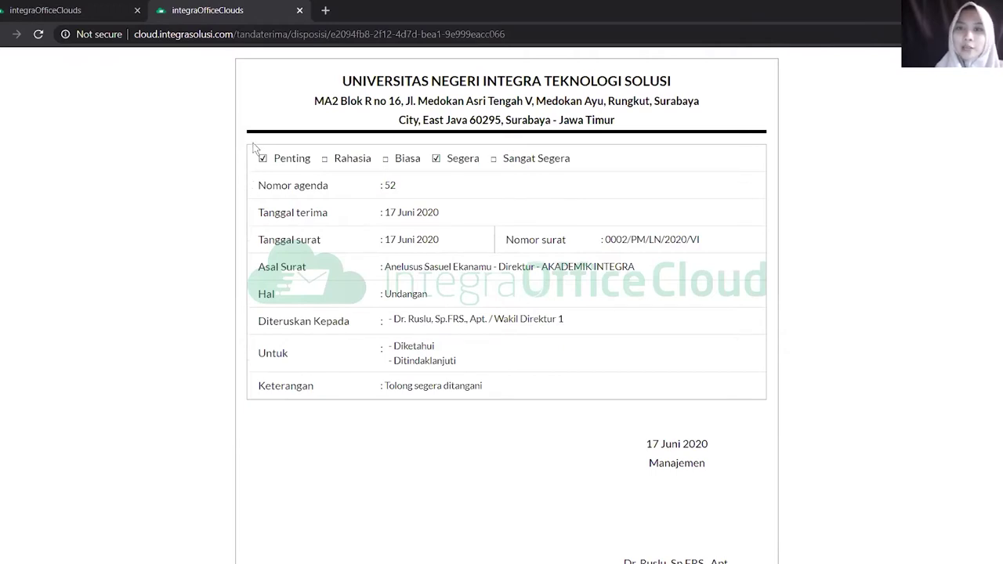
# Back on the disposition tab, open the Kirim Informasi form for letter 0002/PM/LN/2020/VI
pyautogui.click(84, 11)
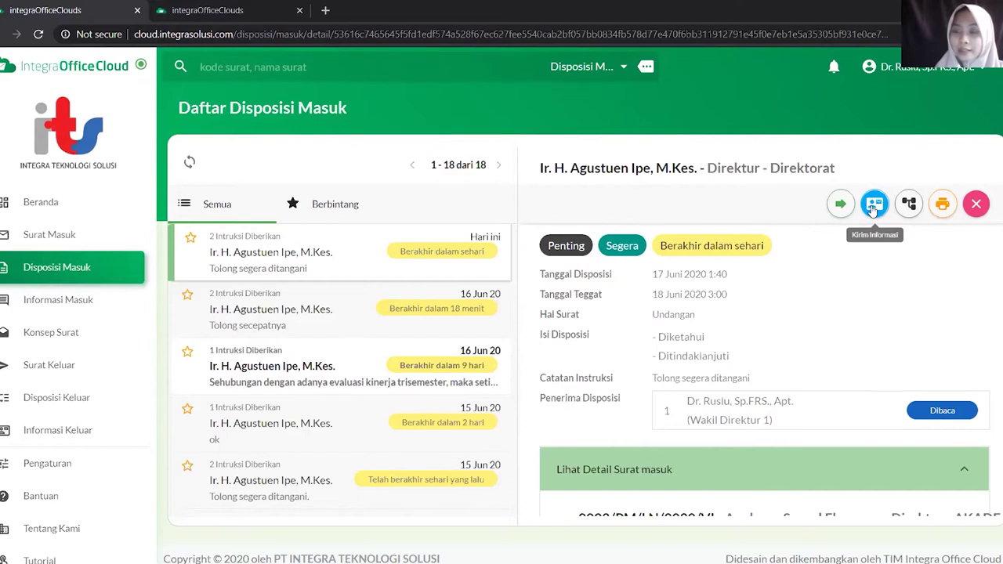
pyautogui.click(872, 207)
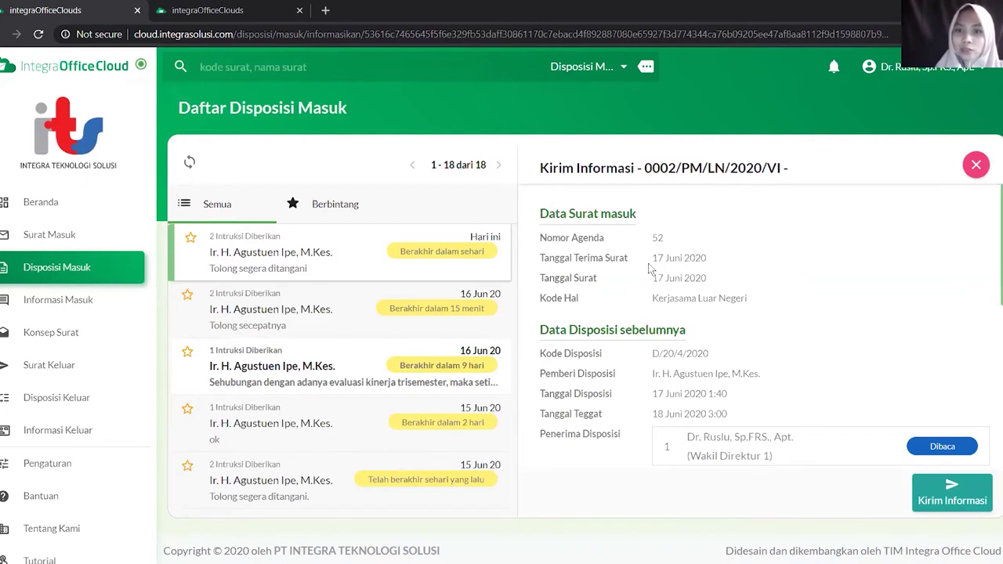
pyautogui.scroll(-1, 619, 310)
pyautogui.scroll(-2, 616, 319)
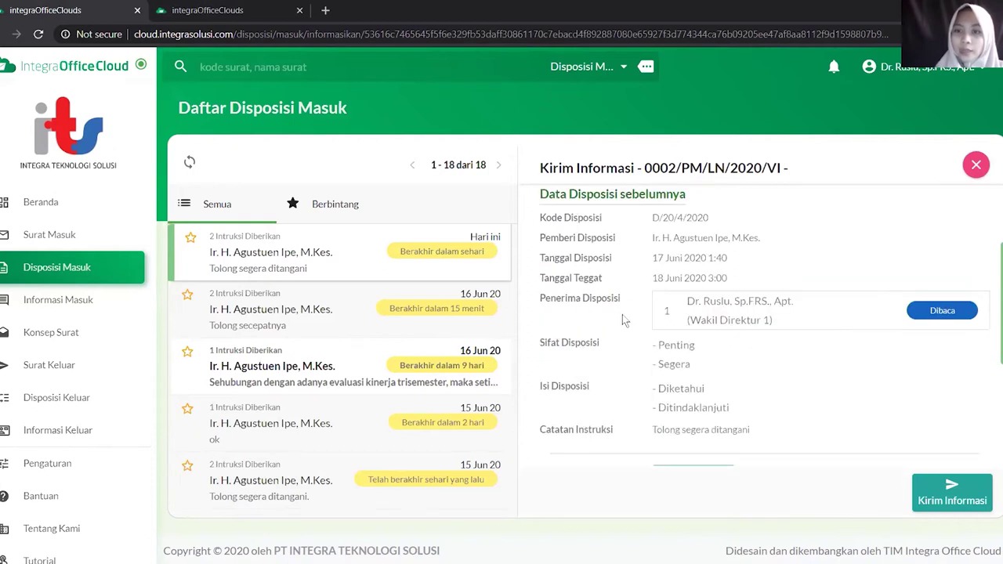
pyautogui.scroll(-2, 622, 314)
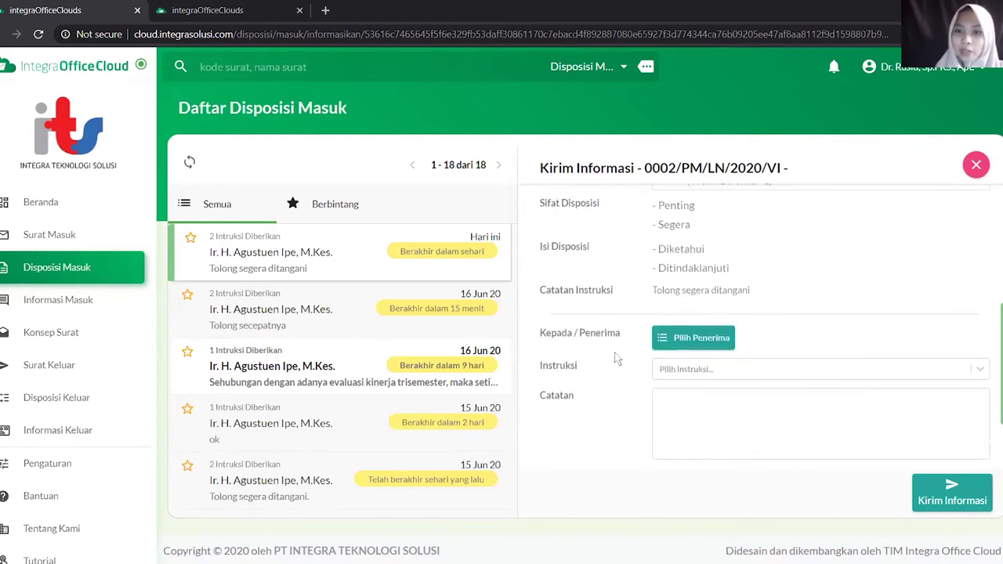
pyautogui.scroll(-1, 617, 359)
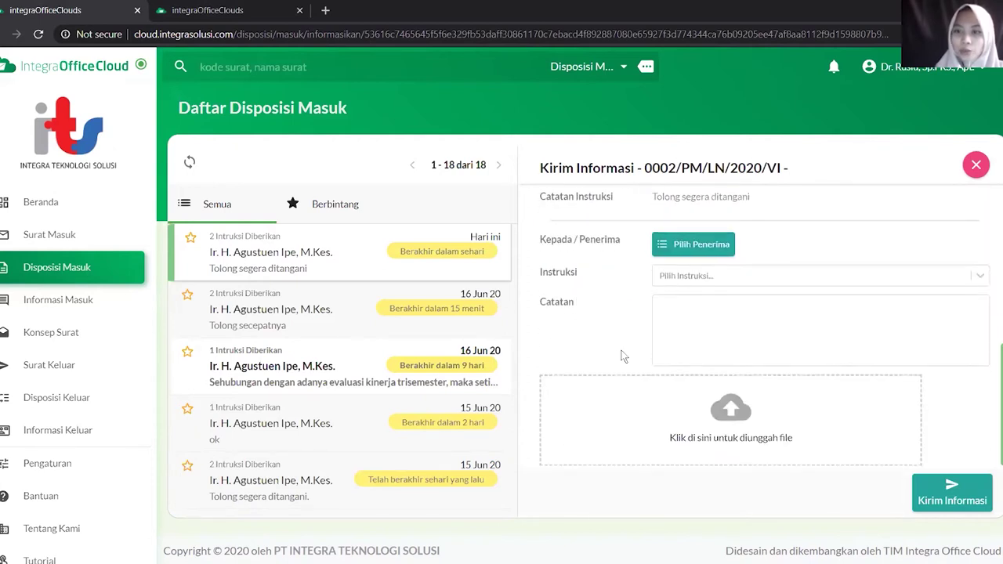
# Add Ketua SPI and Wakil Direktur 3 as recipients with instructions Diberi Penjelasan and Ditindaklanjuti
pyautogui.click(685, 246)
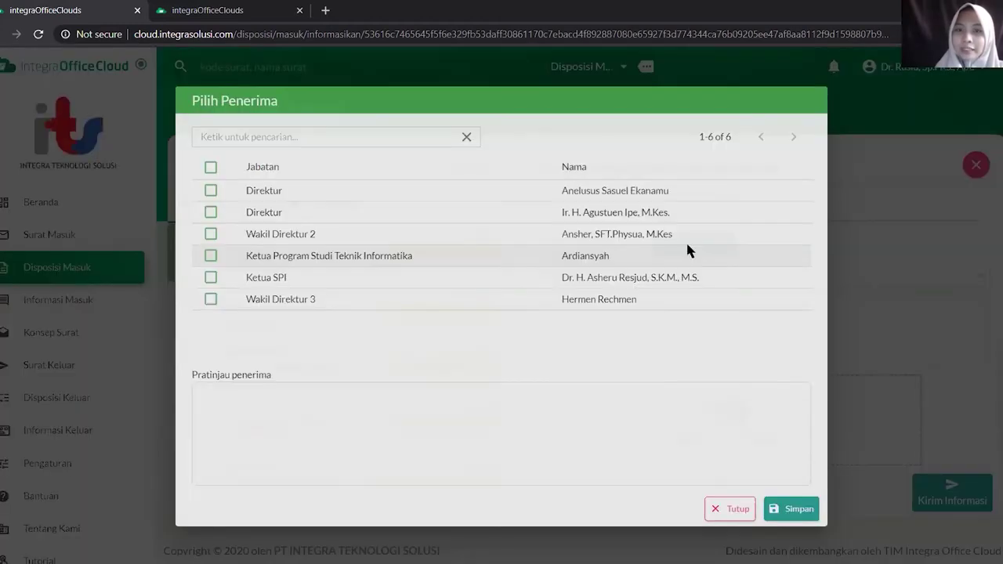
pyautogui.click(607, 280)
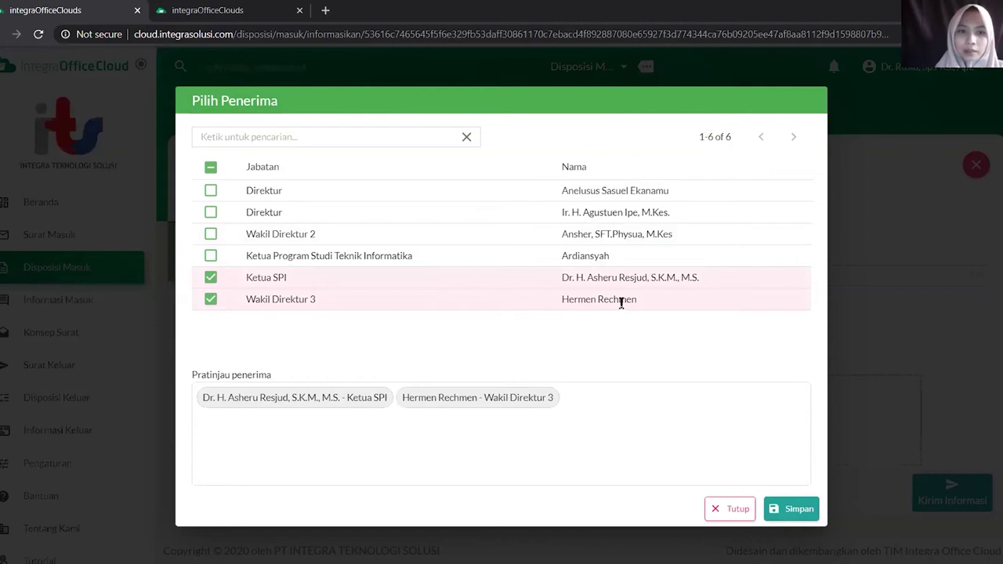
pyautogui.click(798, 509)
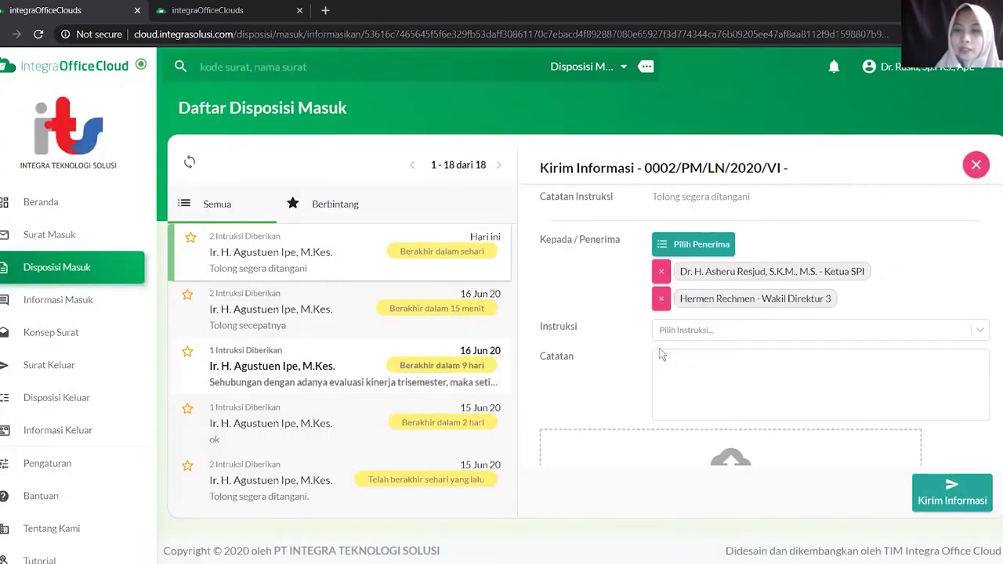
pyautogui.click(662, 333)
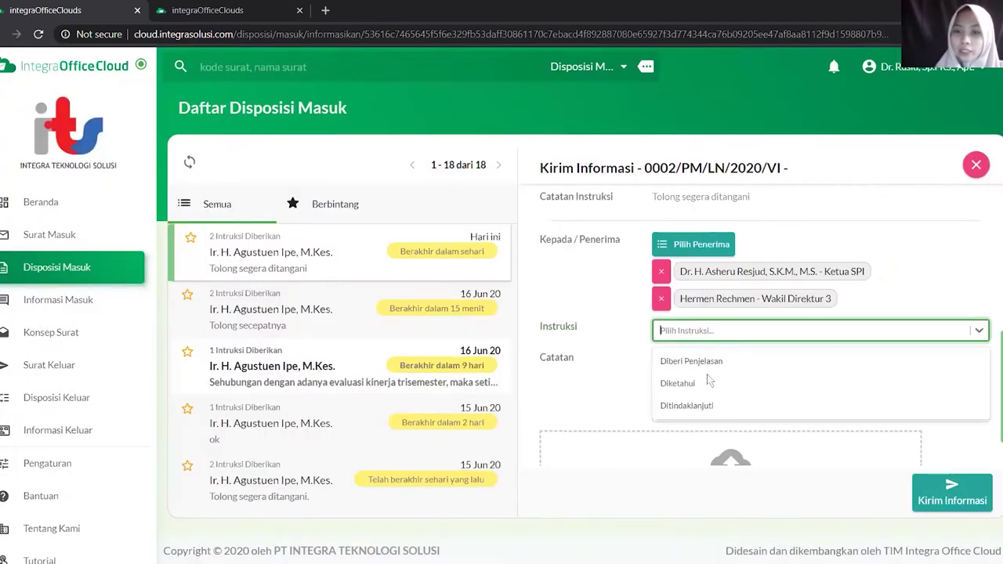
pyautogui.click(708, 368)
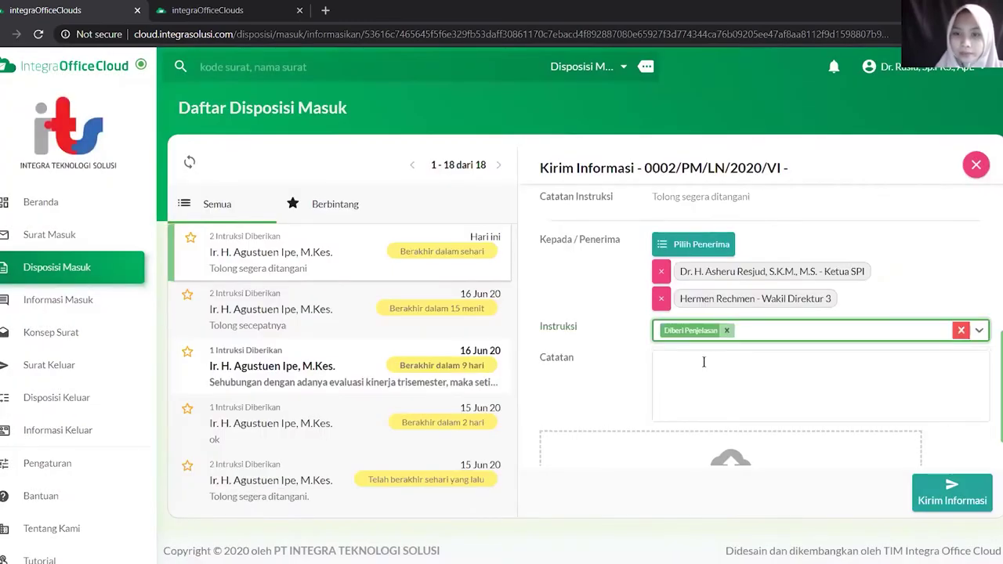
pyautogui.click(832, 335)
pyautogui.click(754, 386)
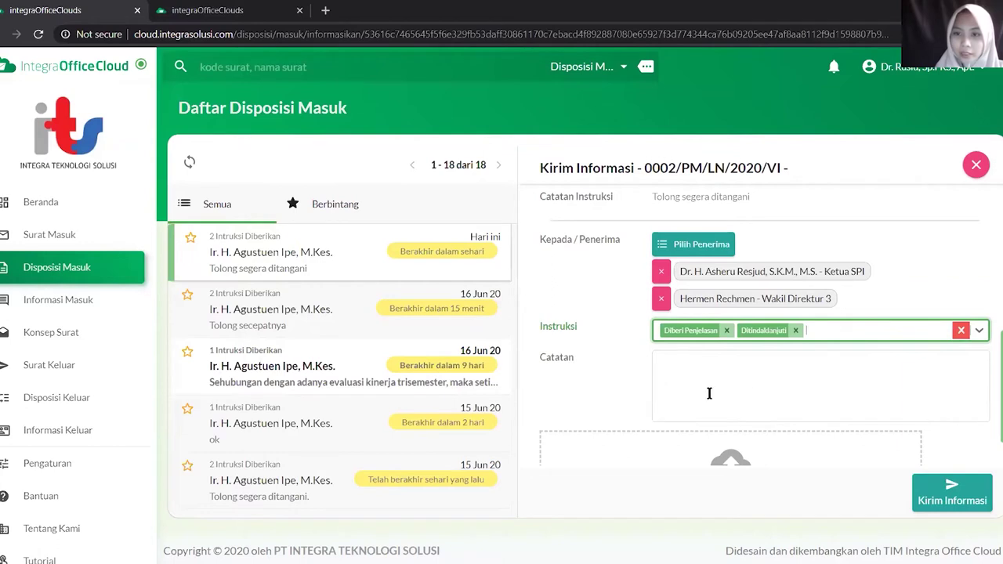
# Write the Catatan note 'Mohon untuk ditindaklanjuti segera'
pyautogui.scroll(-1, 580, 351)
pyautogui.click(716, 324)
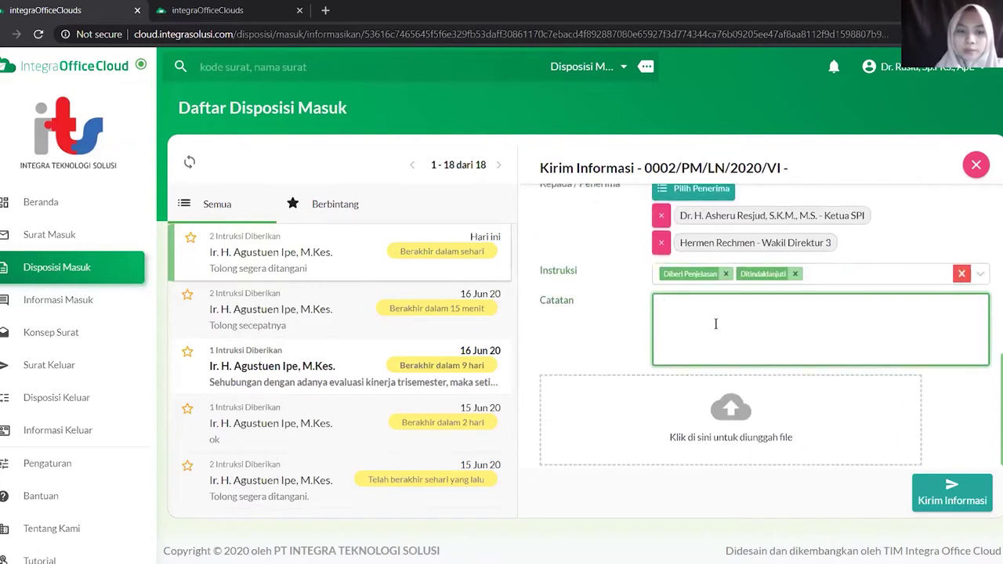
pyautogui.write('Mohon')
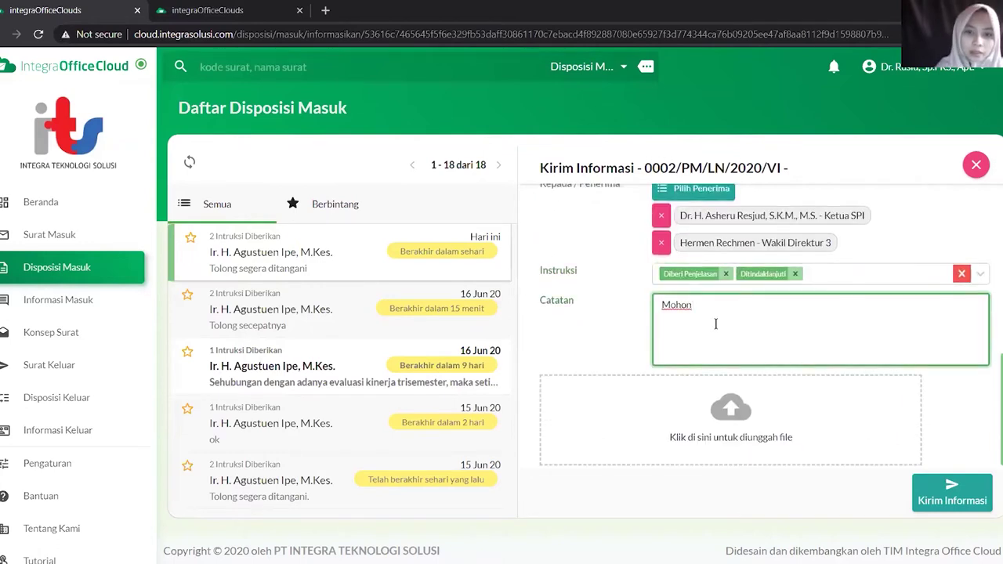
pyautogui.write(' untuk')
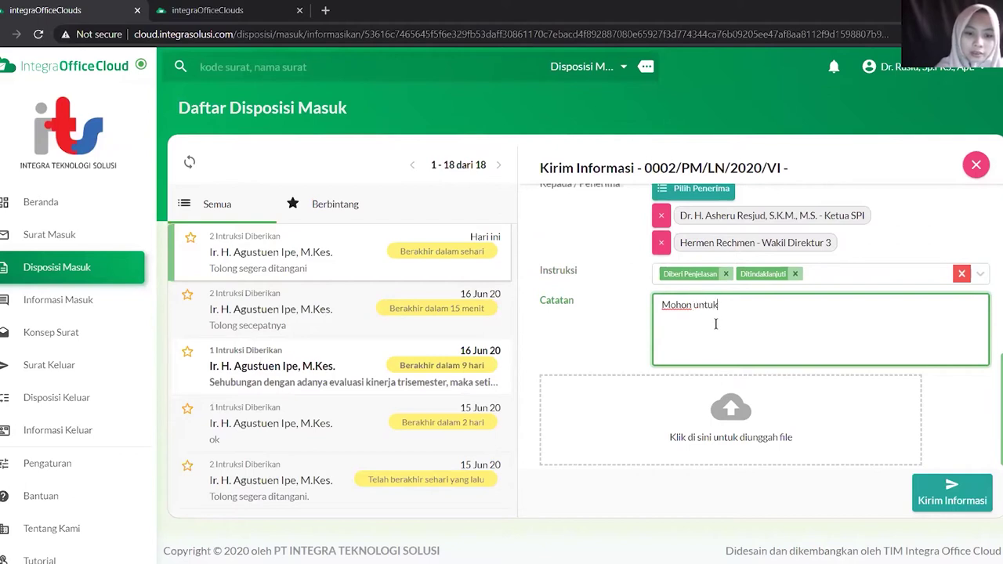
pyautogui.write(' ditindaklanjuti segera')
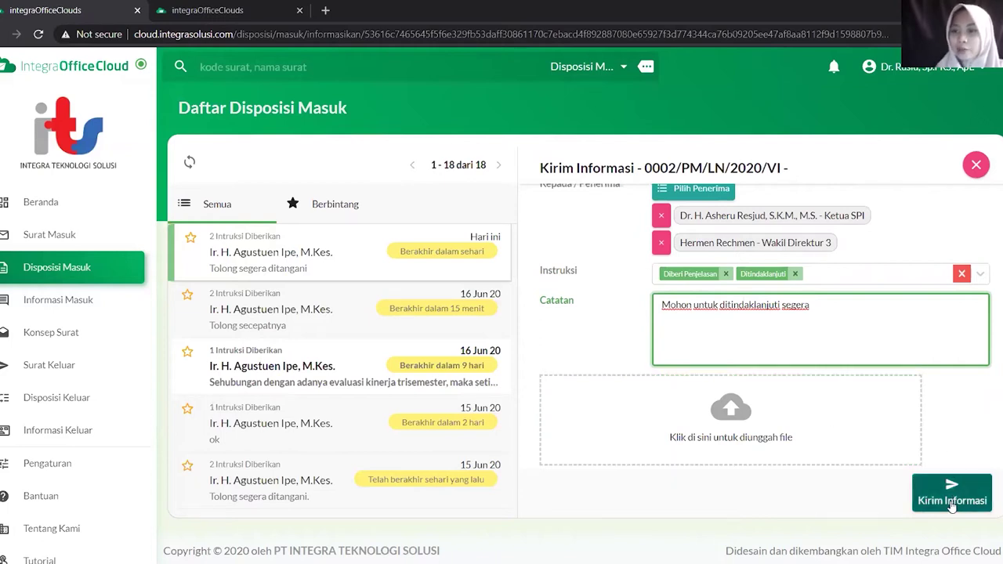
# Send the information, verify its recipients in Informasi Keluar, then return to Disposisi Masuk
pyautogui.click(952, 503)
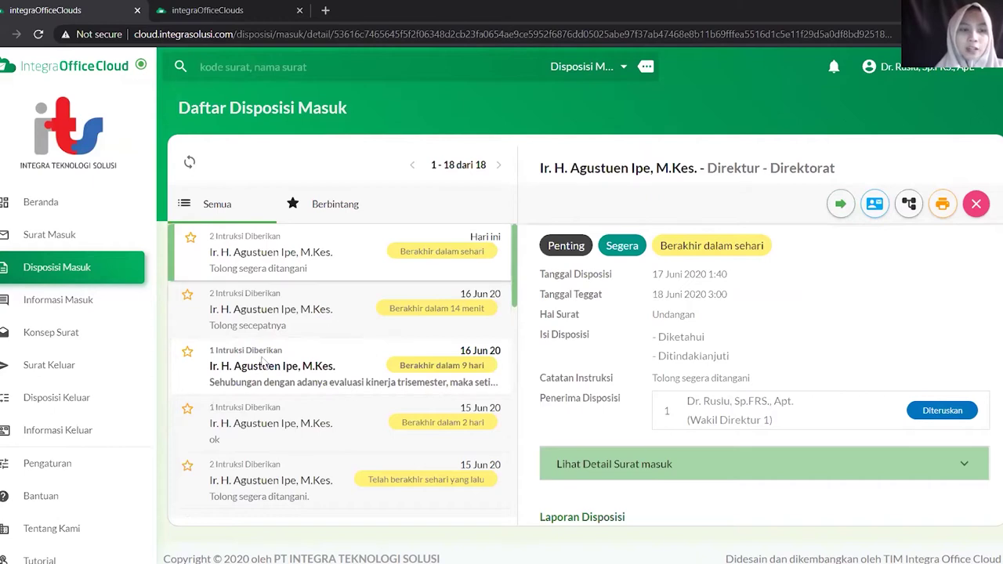
pyautogui.click(65, 433)
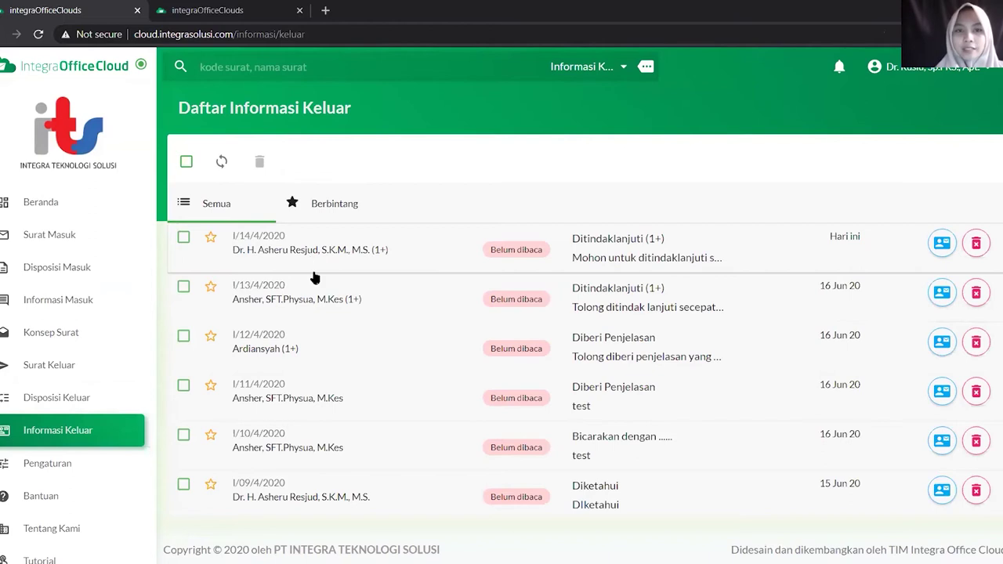
pyautogui.click(403, 248)
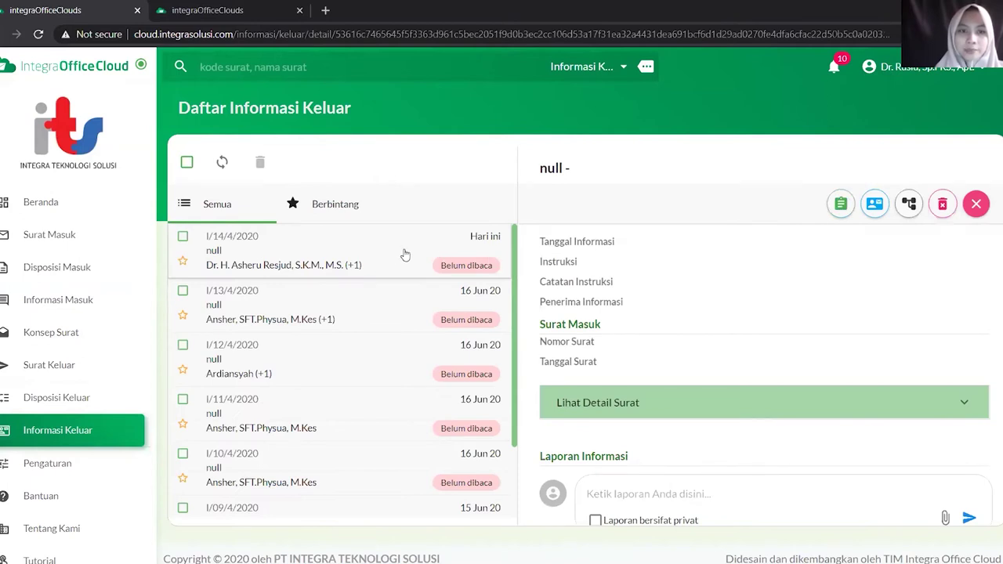
pyautogui.click(405, 255)
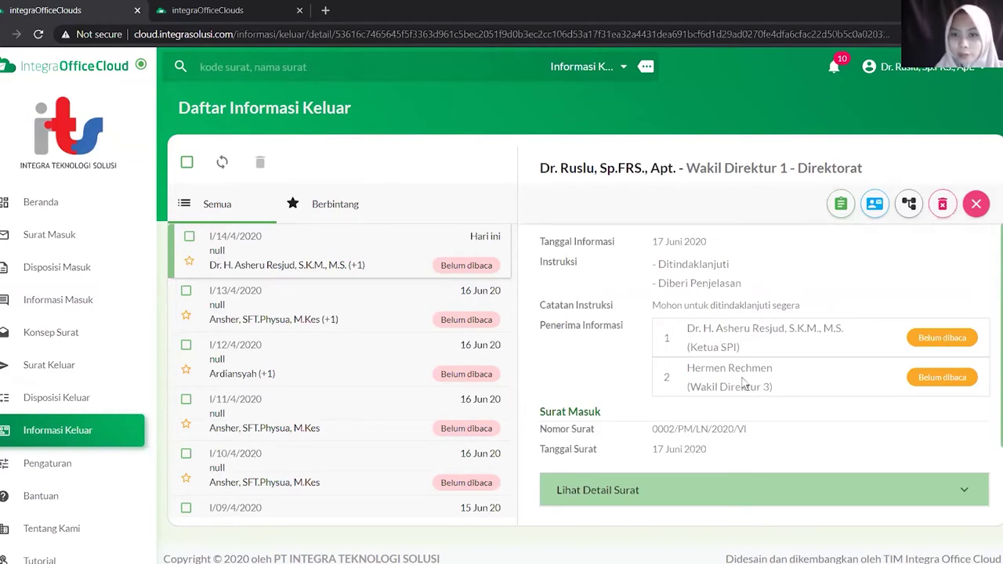
pyautogui.scroll(-2, 737, 396)
pyautogui.scroll(2, 723, 402)
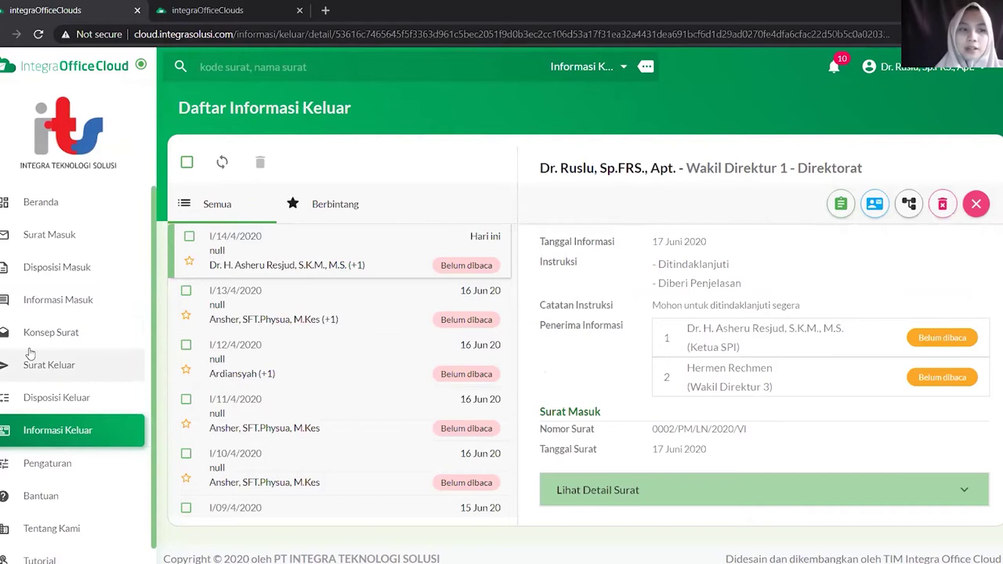
pyautogui.click(57, 269)
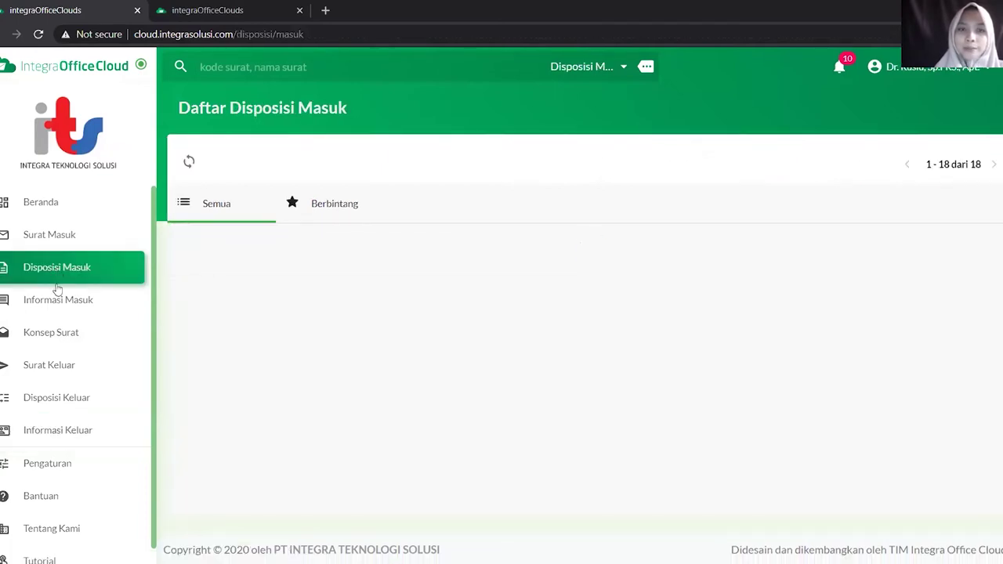
# Open the Direktur's disposition and type the report 'Baik pak sudah saya informasikan kepada yang lain'
pyautogui.click(537, 259)
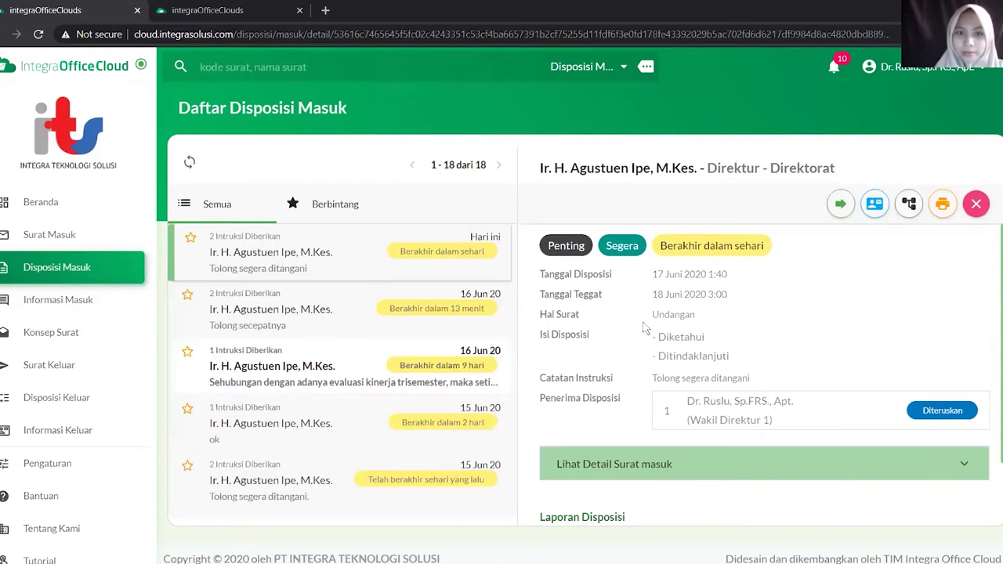
pyautogui.scroll(-1, 627, 337)
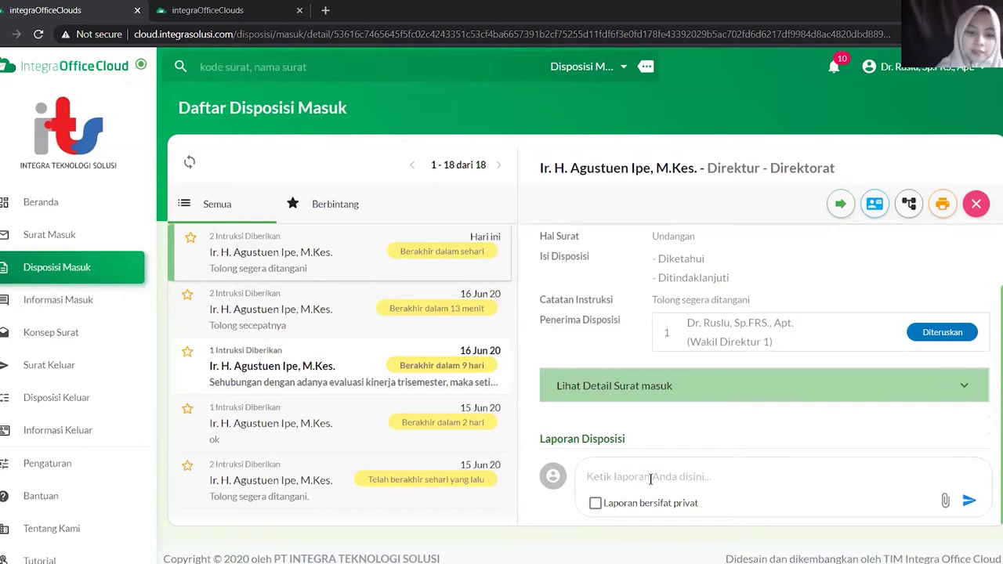
pyautogui.write('Baik pak sudah')
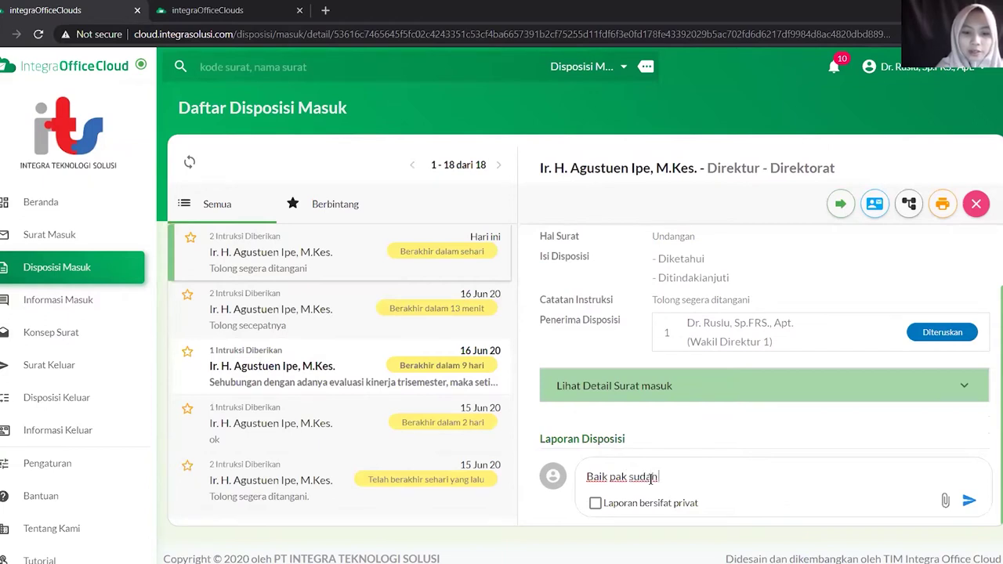
pyautogui.write(' saya informasikan kepada')
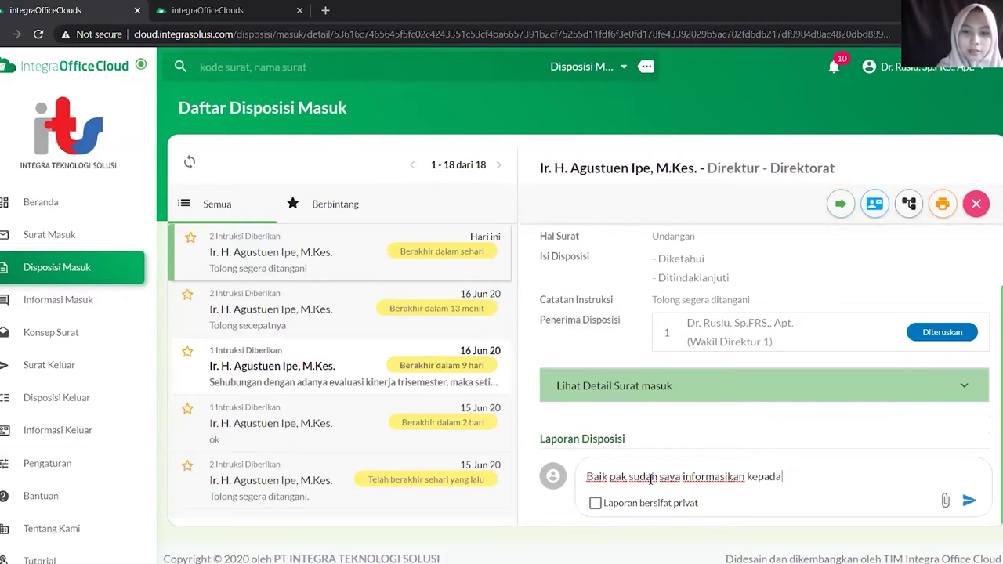
pyautogui.write(' yang')
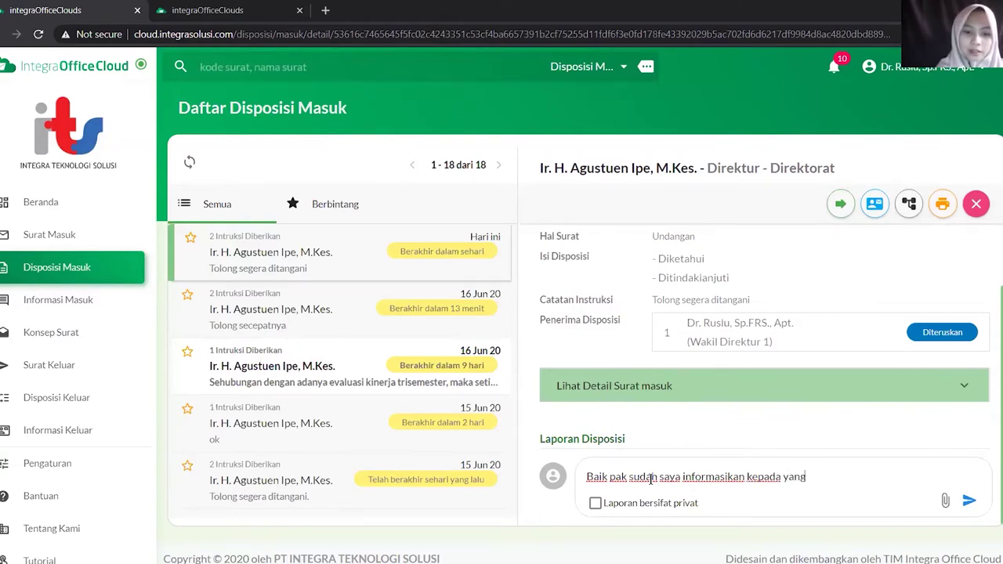
pyautogui.write(' lain')
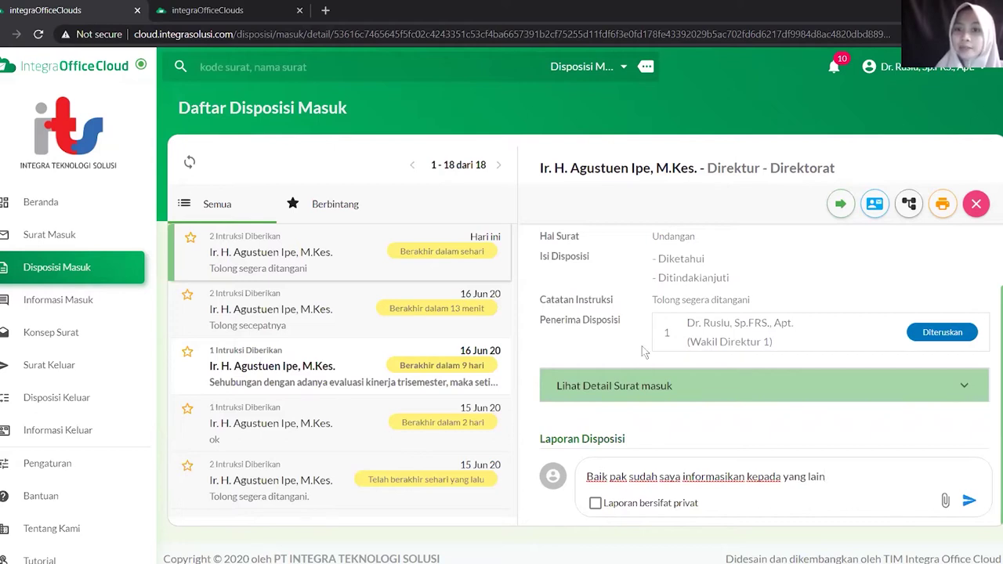
# Fix the report's spacing, leave it non-private, and post it under Laporan Disposisi
pyautogui.click(595, 504)
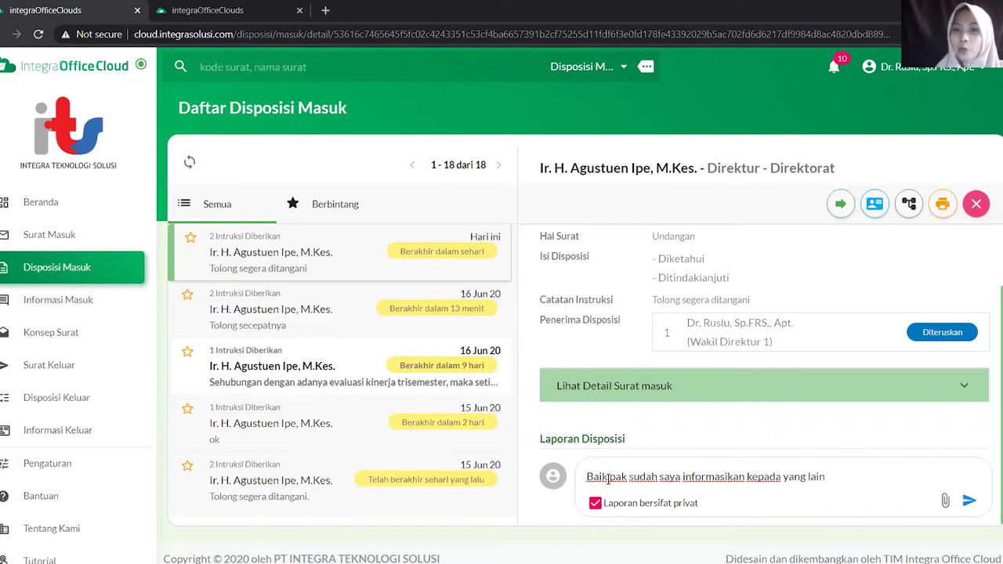
pyautogui.click(608, 478)
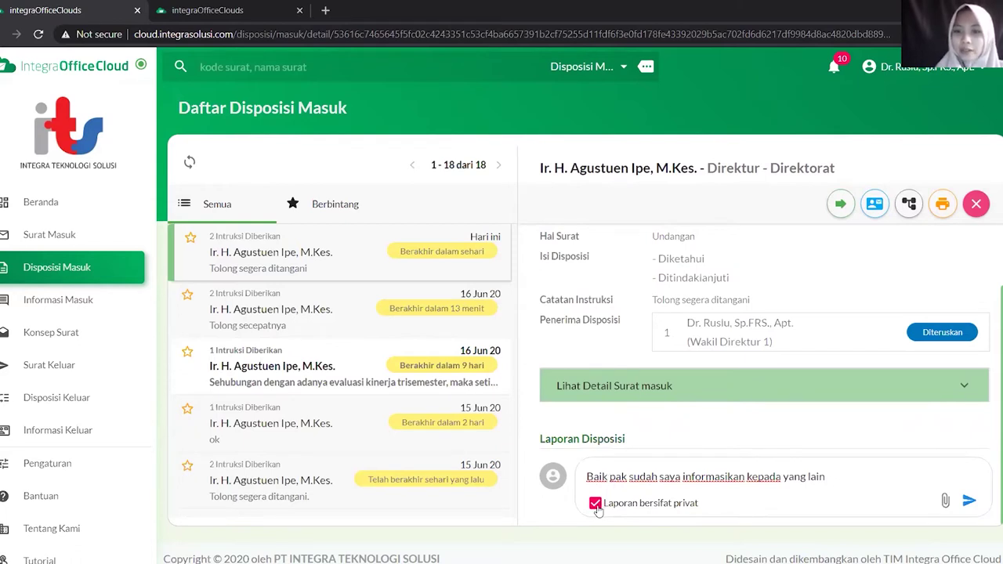
pyautogui.click(597, 506)
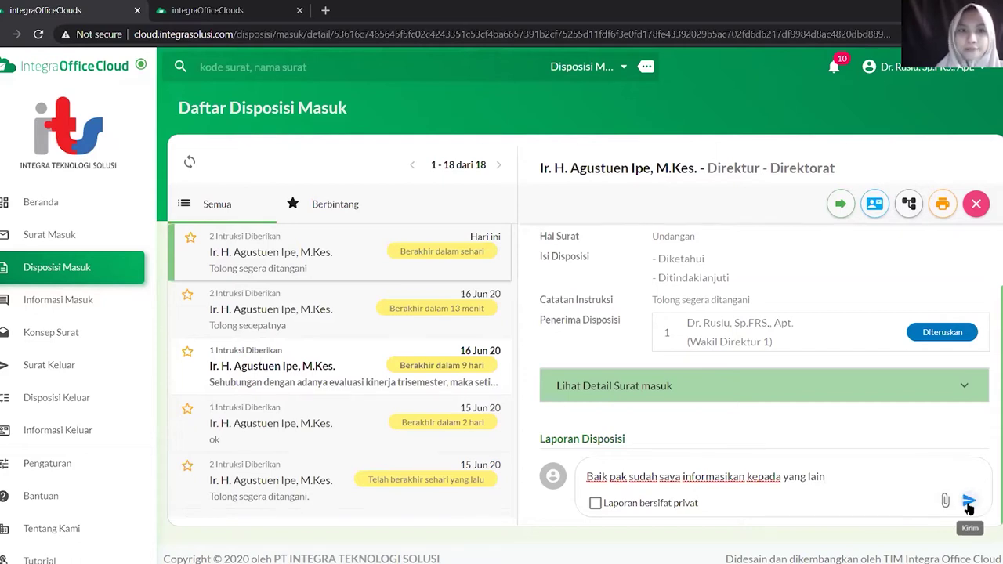
pyautogui.click(969, 504)
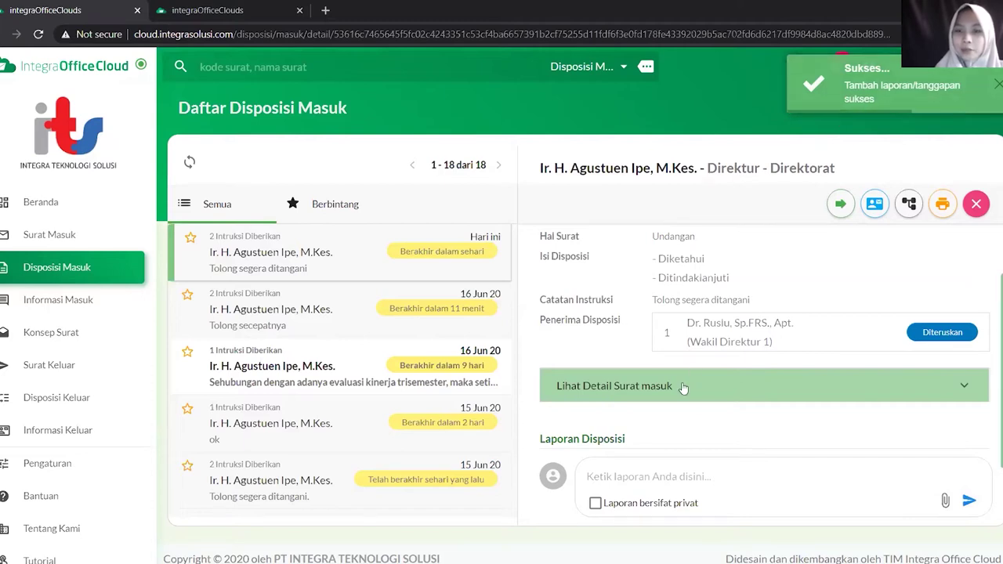
pyautogui.scroll(-3, 655, 382)
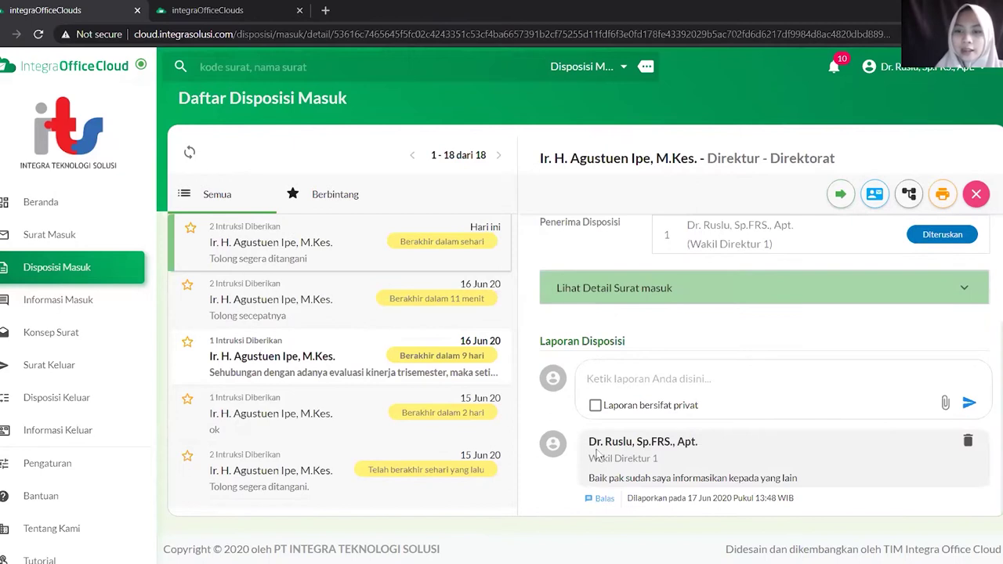
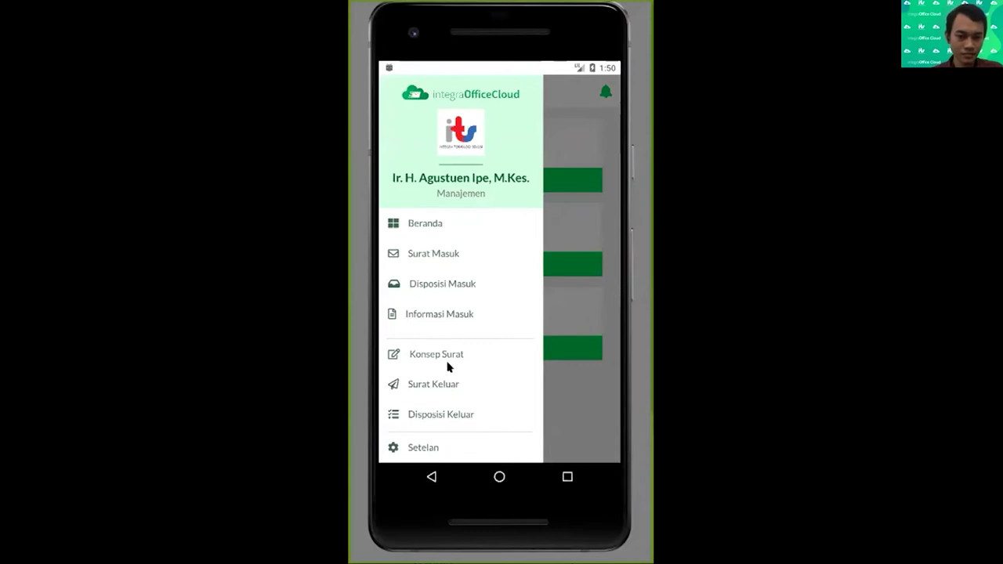
# Open outgoing disposition D/20/4/2020 and scroll down to its Laporan report section
pyautogui.click(449, 380)
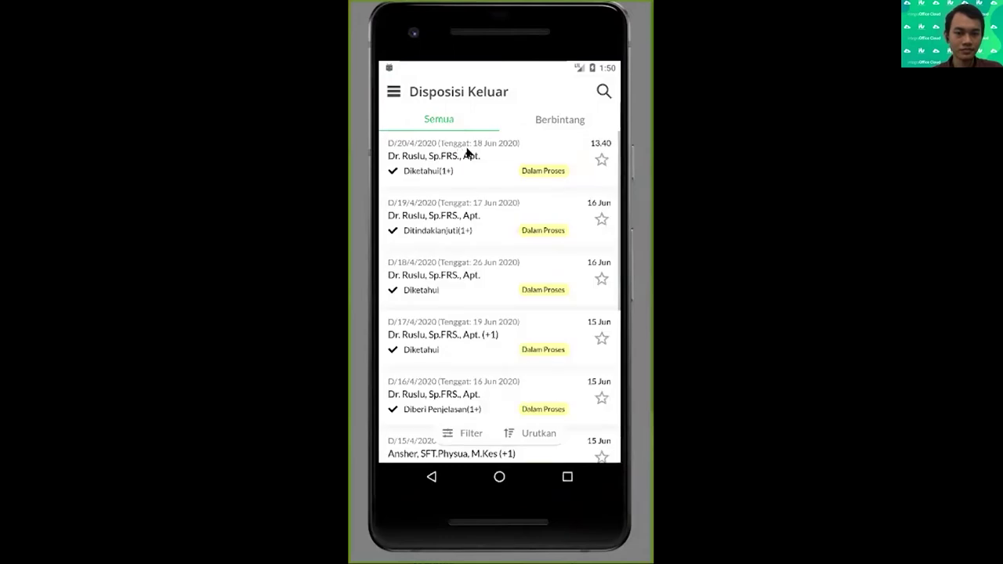
pyautogui.click(468, 153)
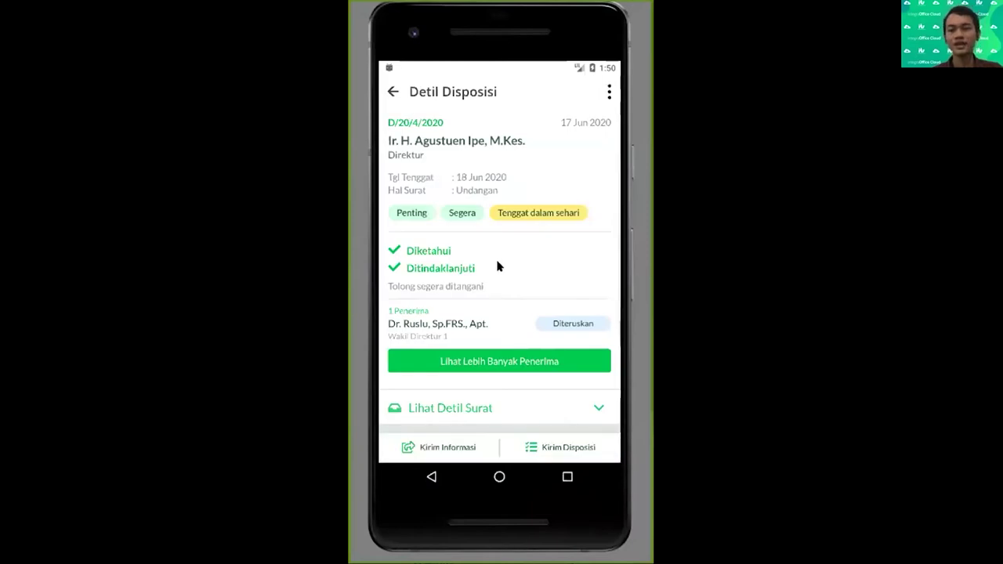
pyautogui.moveTo(497, 267); pyautogui.dragTo(510, 167)
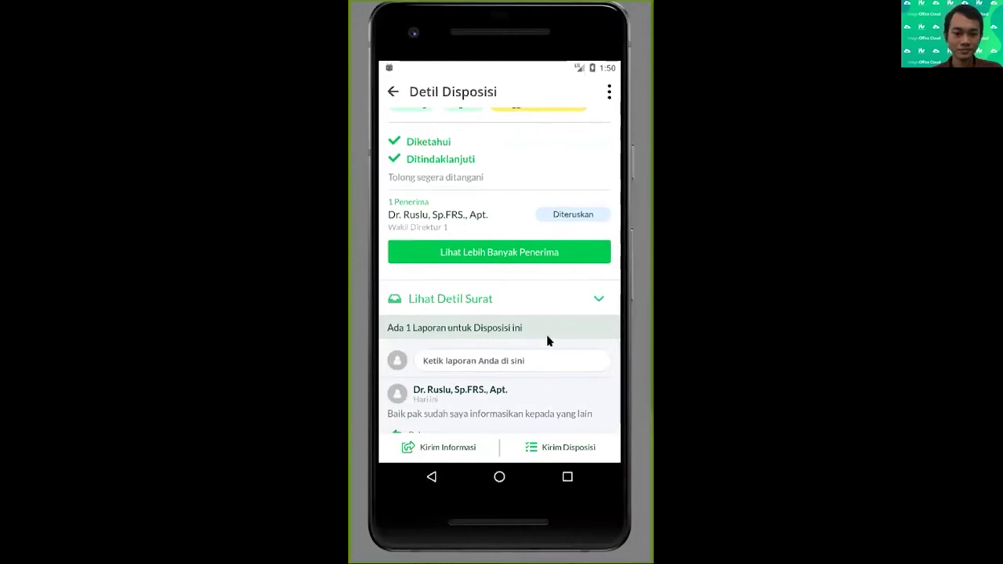
pyautogui.moveTo(546, 341); pyautogui.dragTo(551, 287)
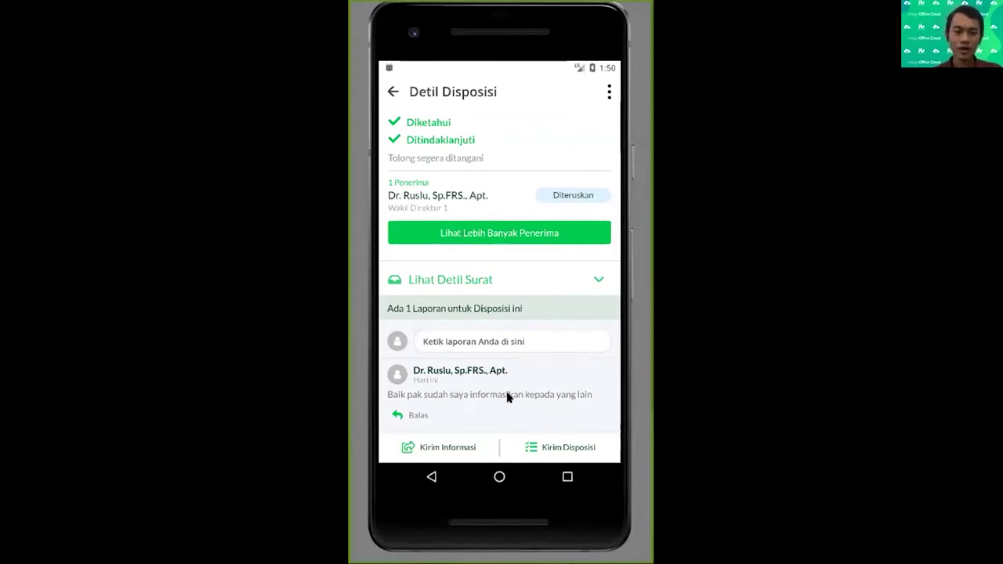
pyautogui.click(416, 410)
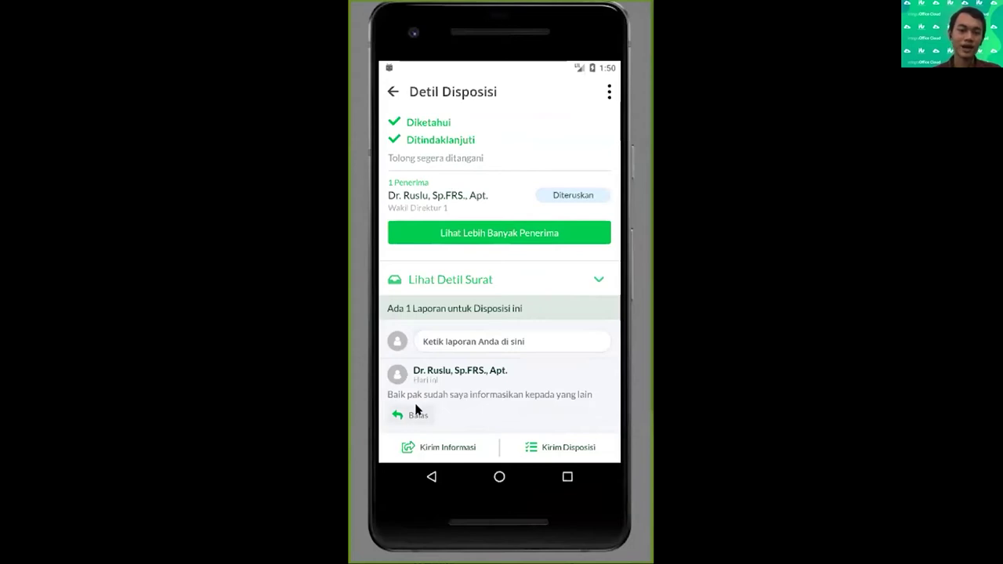
# Post the reply 'Oke sip' under the disposition's report and confirm it was sent
pyautogui.click(428, 188)
pyautogui.write('Oke ')
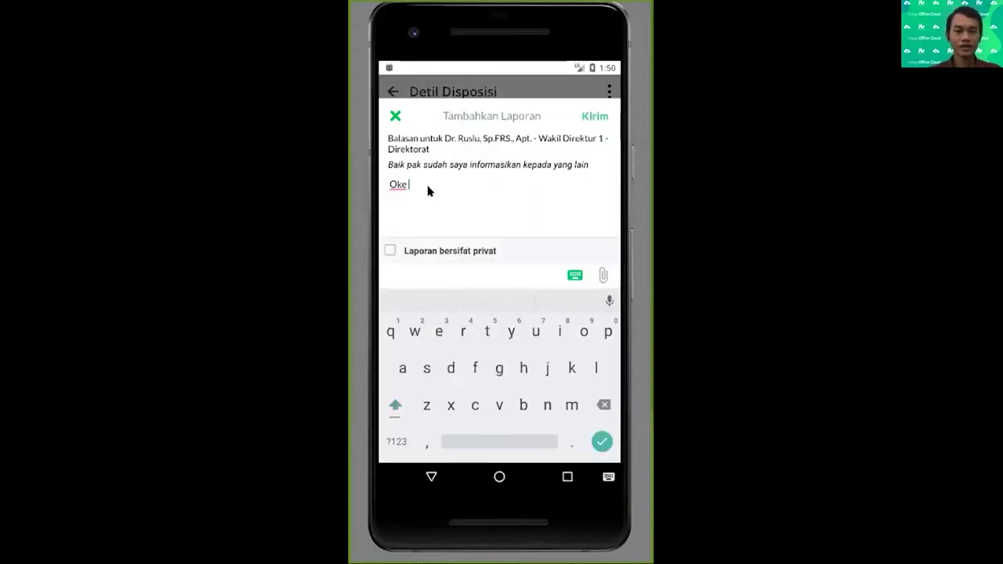
pyautogui.write('sip')
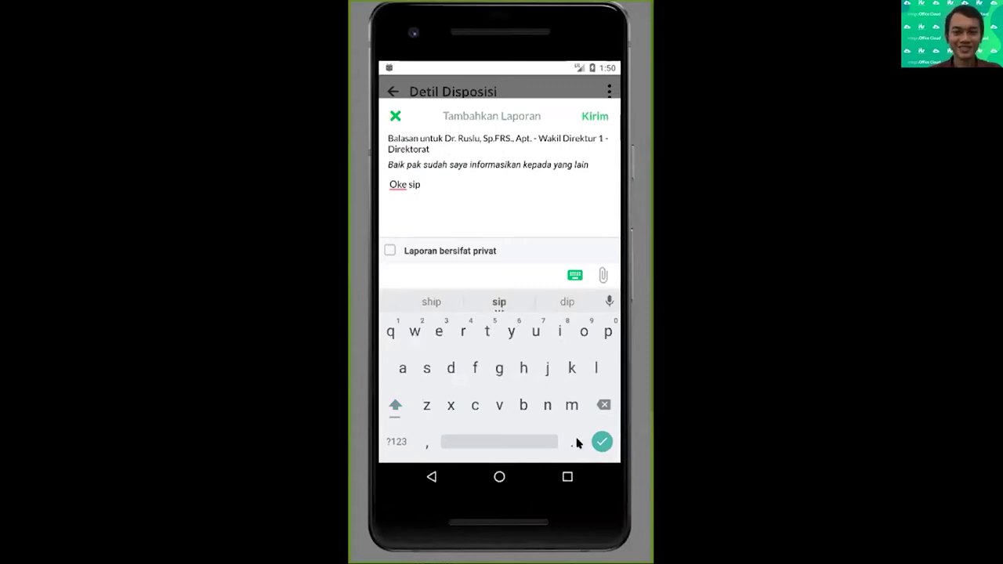
pyautogui.click(601, 441)
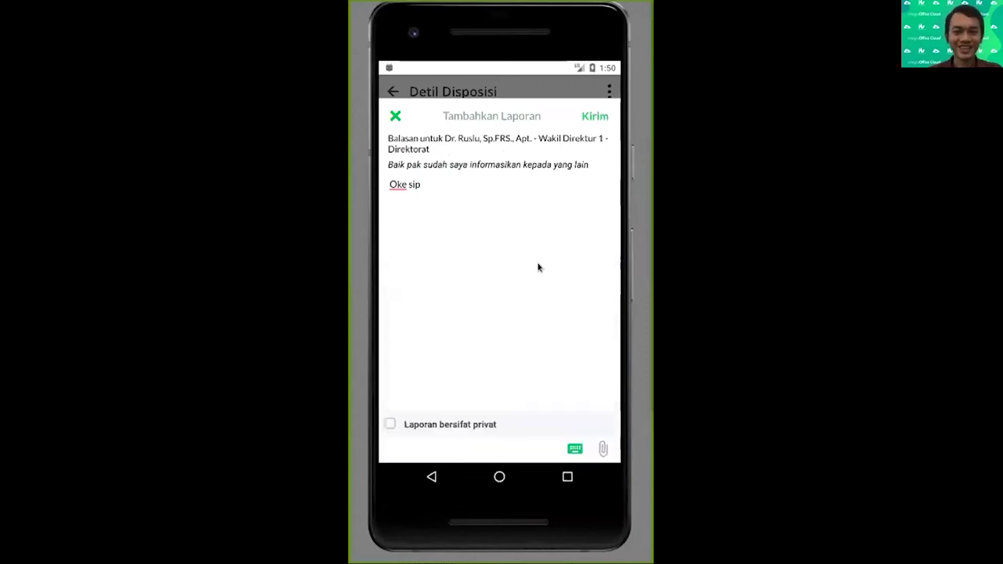
pyautogui.click(586, 116)
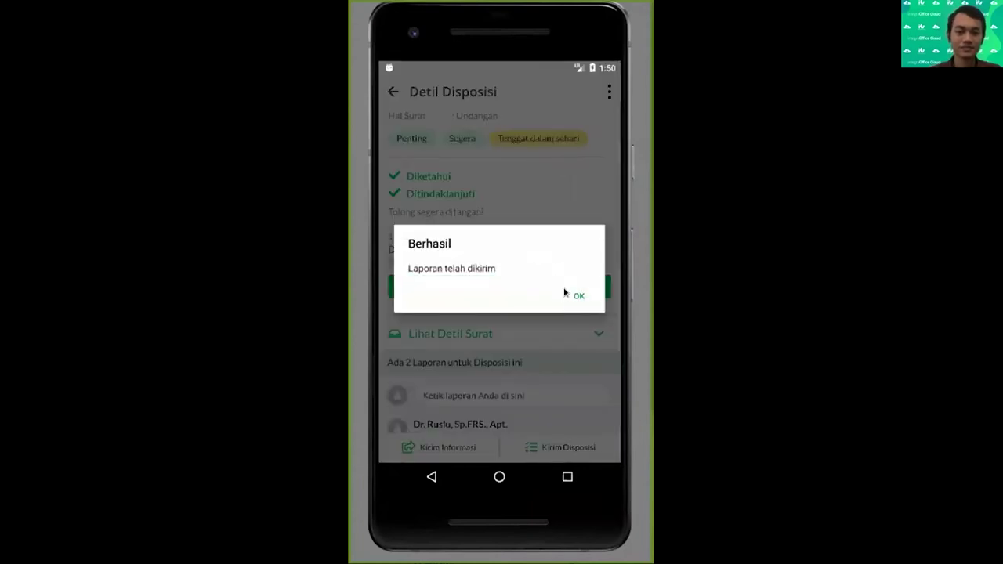
pyautogui.click(576, 296)
# Go back to the Disposisi Keluar list and bring up the navigation menu
pyautogui.moveTo(486, 224); pyautogui.dragTo(484, 147)
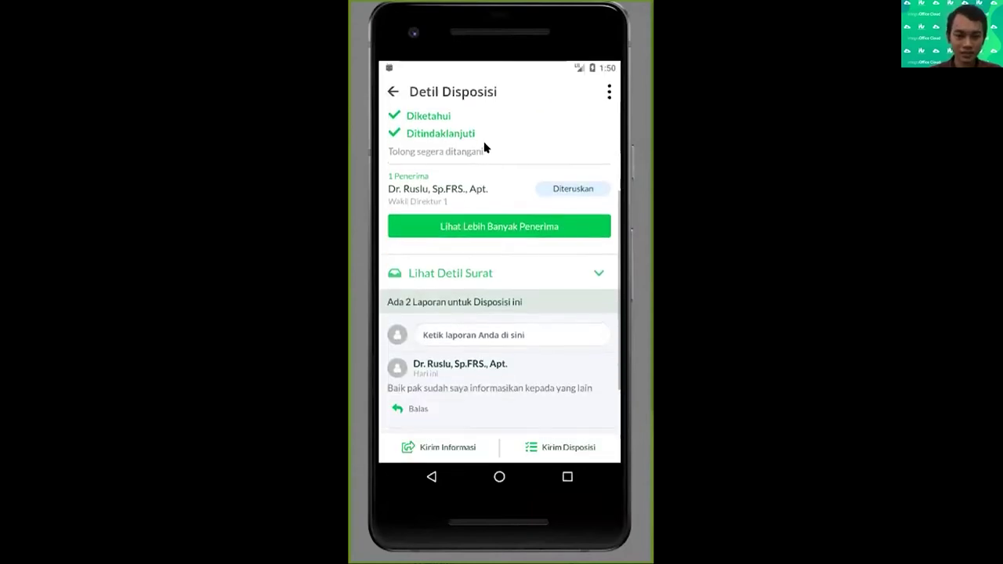
pyautogui.moveTo(462, 194); pyautogui.dragTo(469, 122)
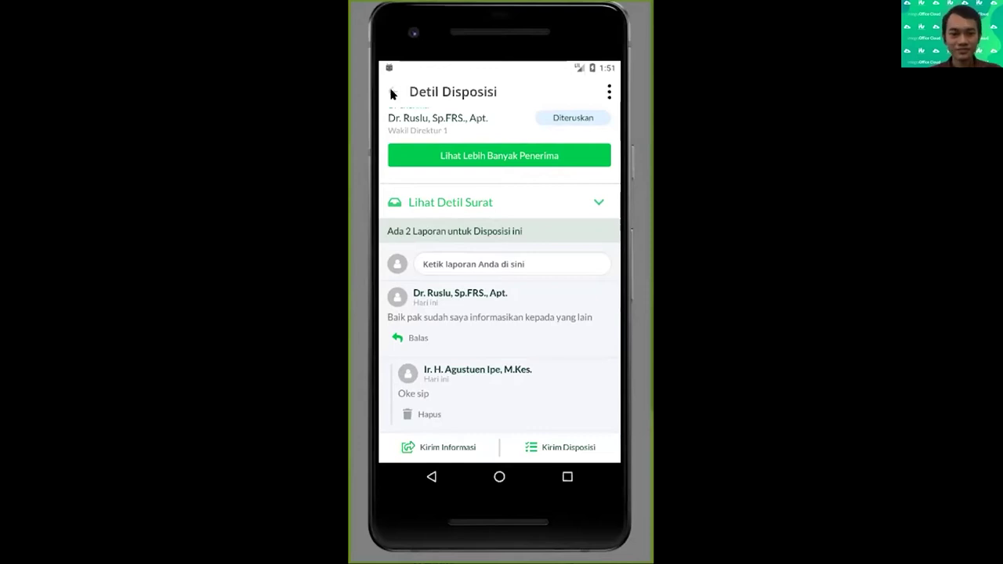
pyautogui.click(392, 92)
pyautogui.click(393, 91)
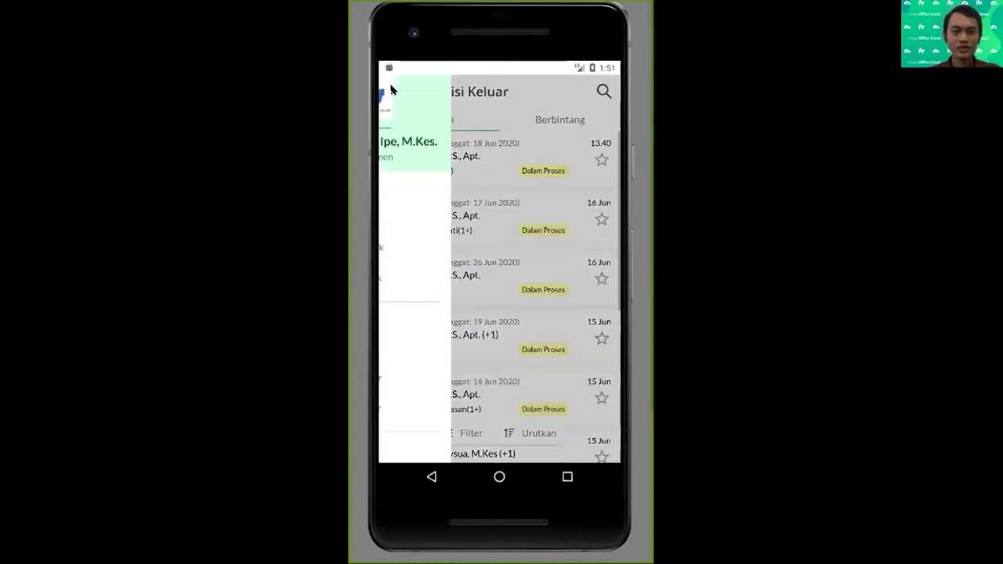
# Open incoming letter 0002/PM/LN/2020/VI from Surat Masuk and view its Pelacakan surat history
pyautogui.click(443, 217)
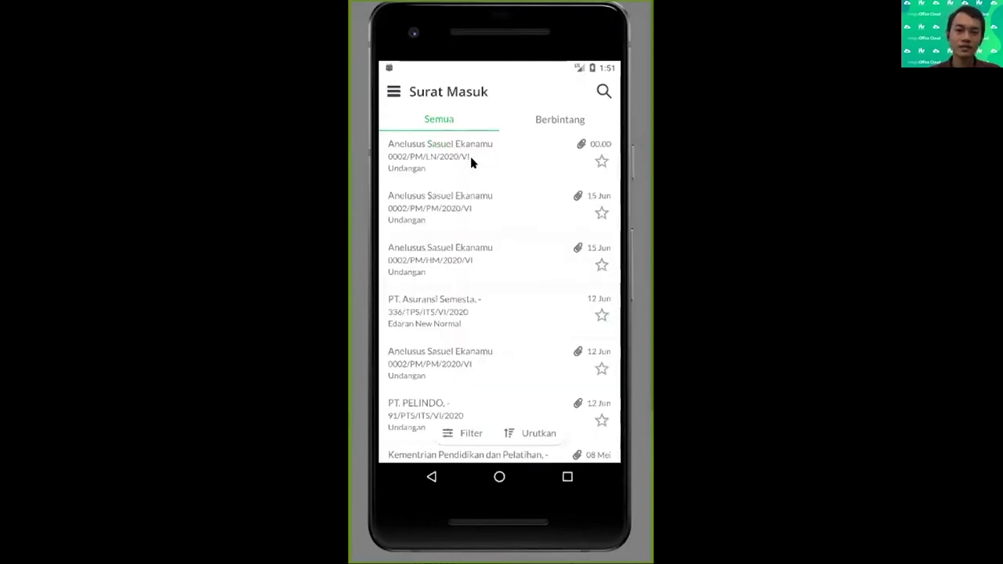
pyautogui.click(471, 162)
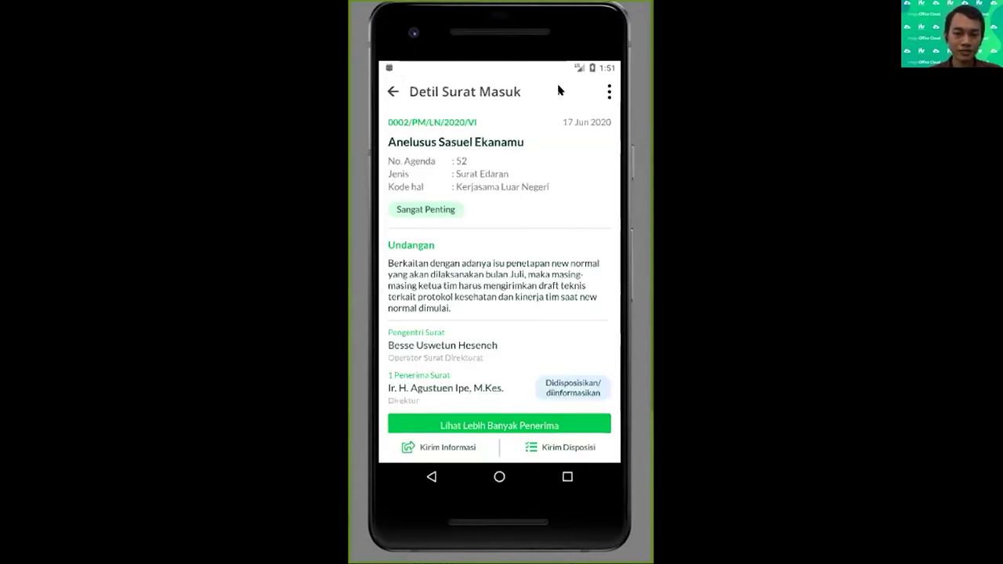
pyautogui.click(606, 90)
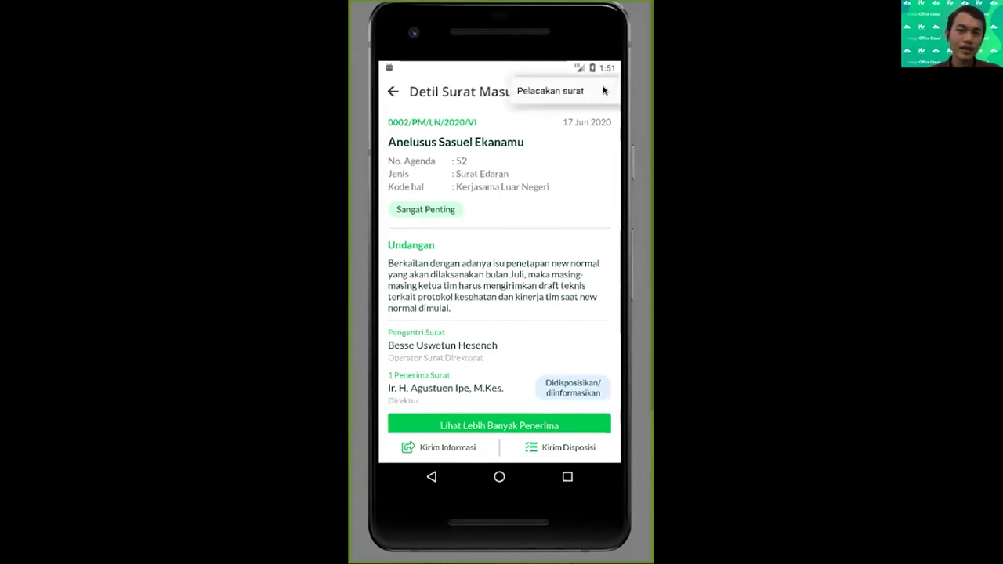
pyautogui.click(547, 86)
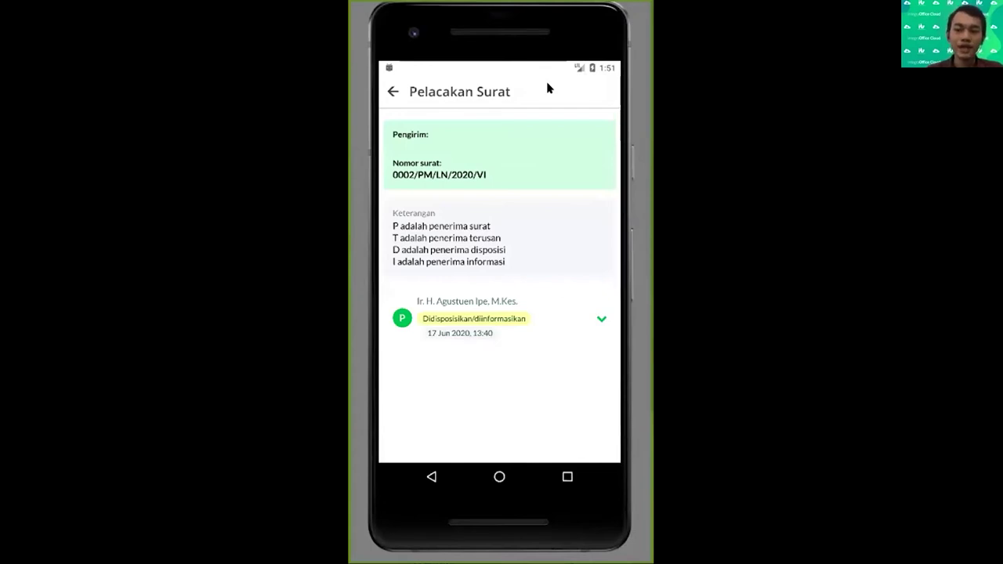
# Expand the disposition and information recipients in the tracking chain, then return to Surat Masuk
pyautogui.click(550, 318)
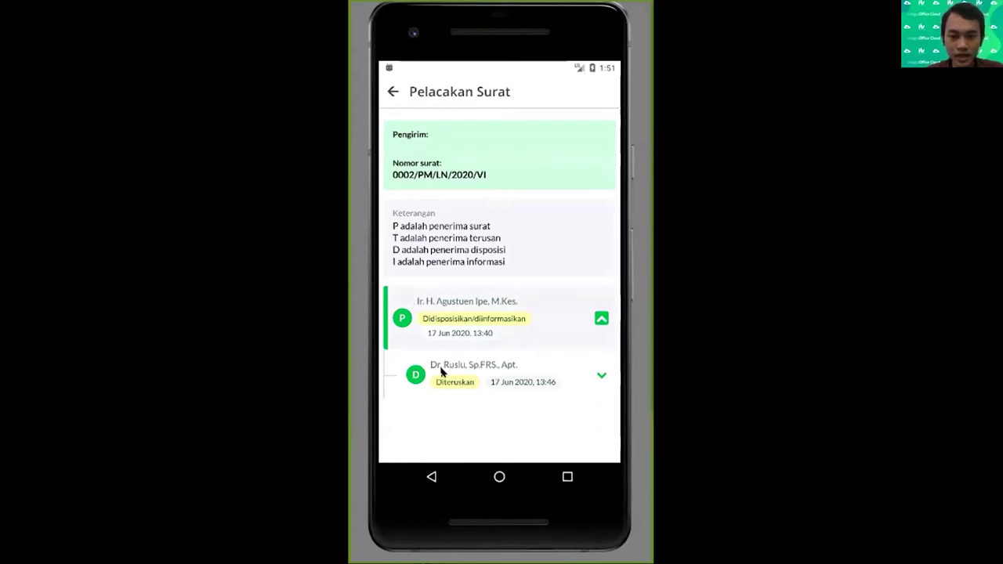
pyautogui.click(473, 373)
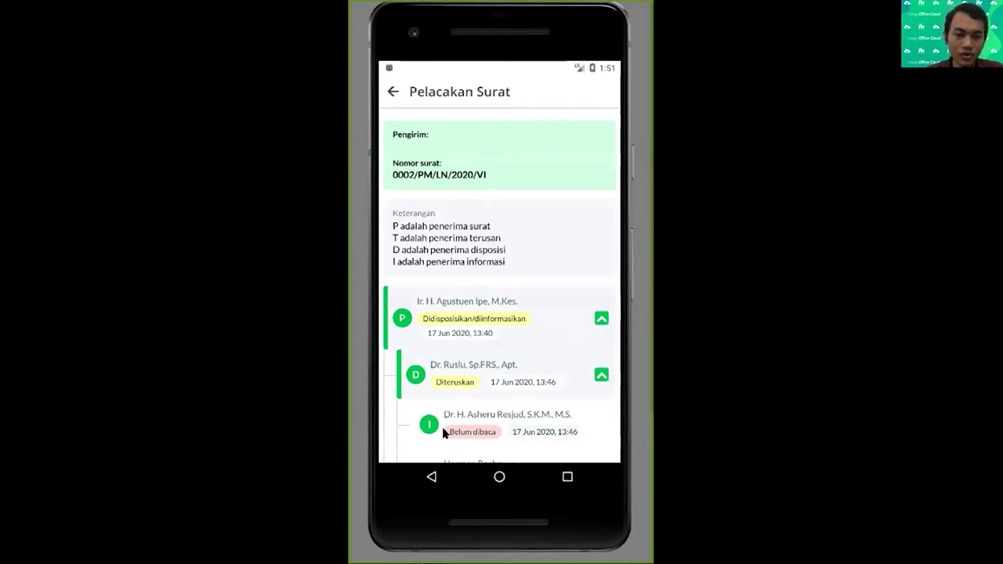
pyautogui.moveTo(471, 432); pyautogui.dragTo(481, 358)
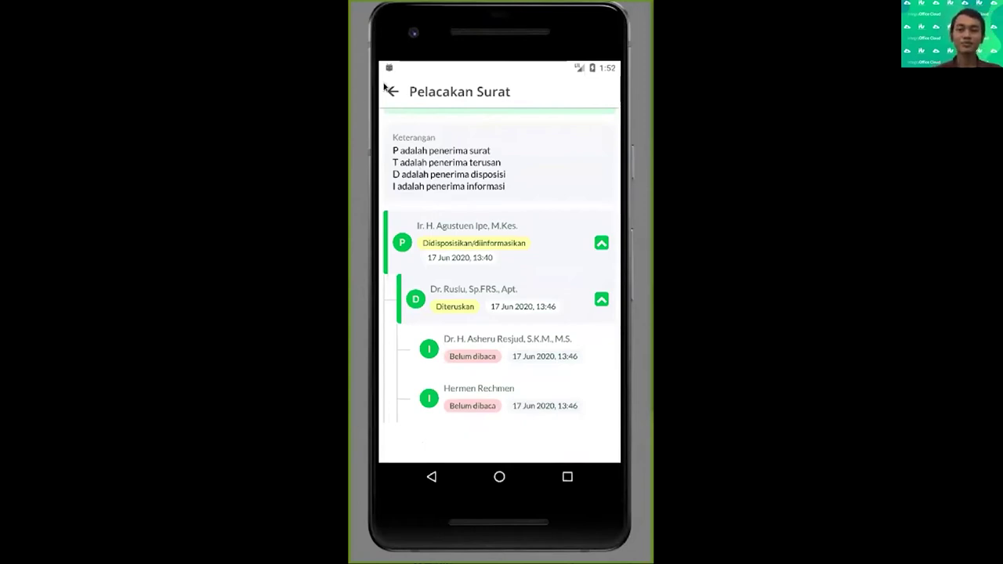
pyautogui.click(390, 91)
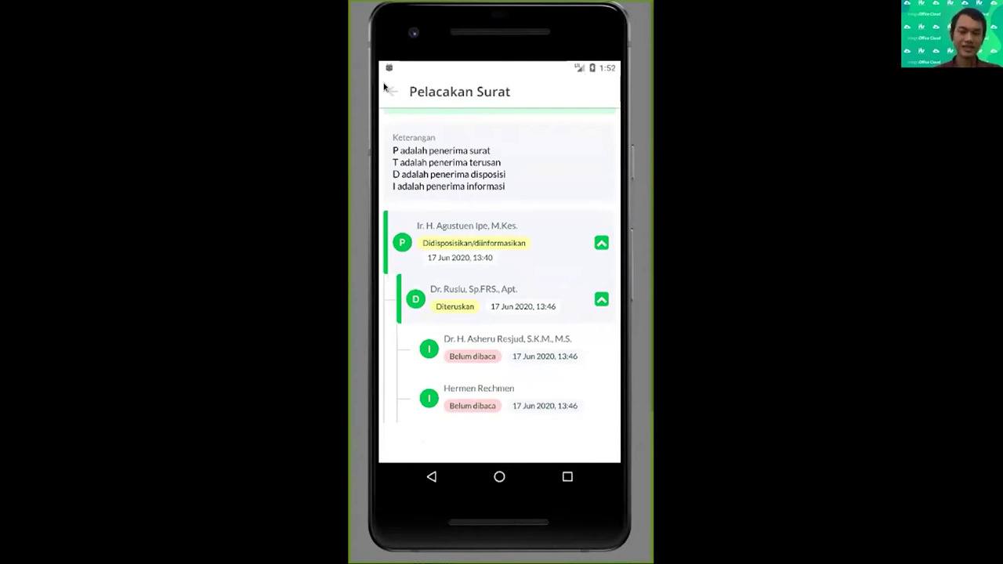
pyautogui.click(389, 91)
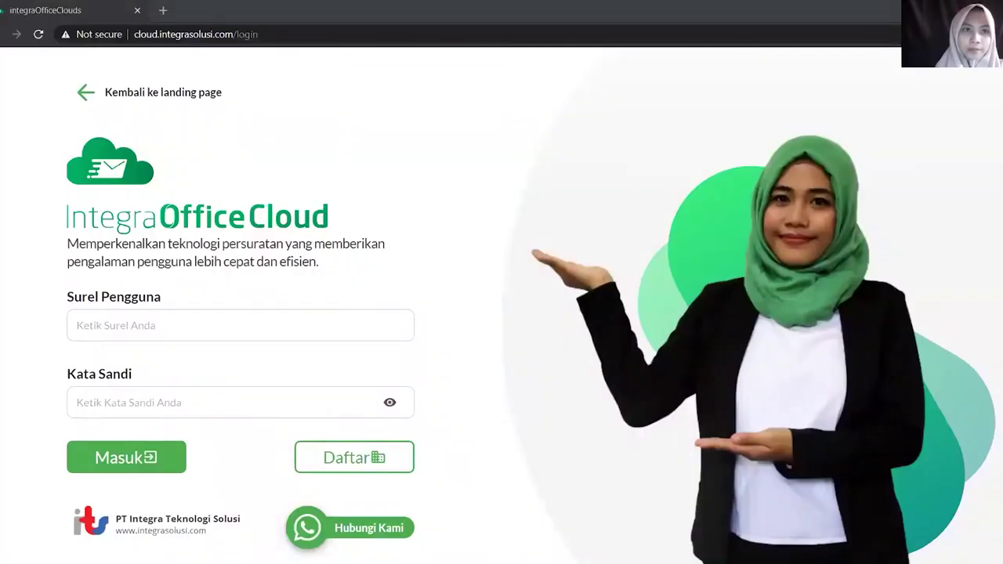
# Sign in to the web version with the user's email in Surel Pengguna and the password
pyautogui.click(146, 205)
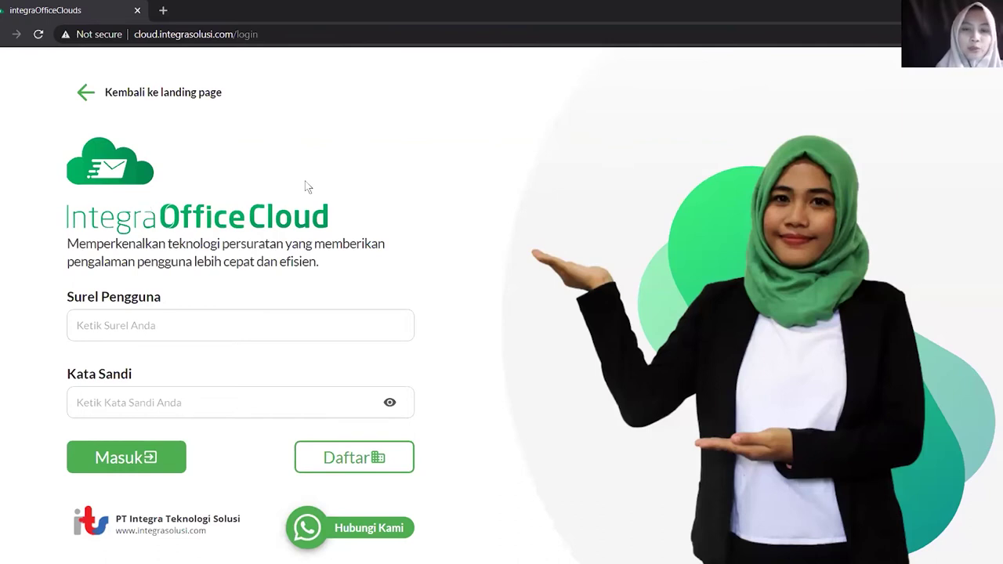
pyautogui.click(227, 320)
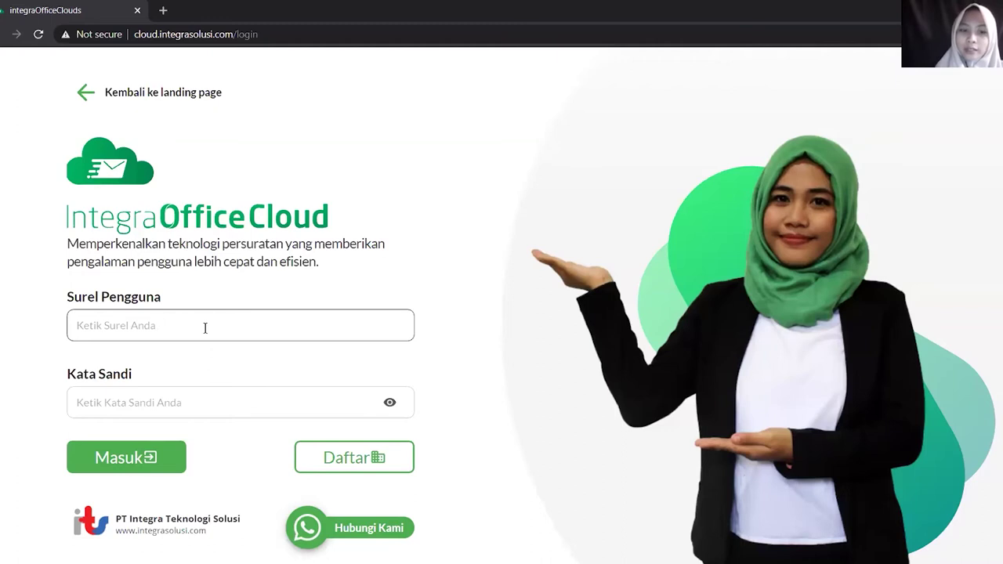
pyautogui.click(204, 328)
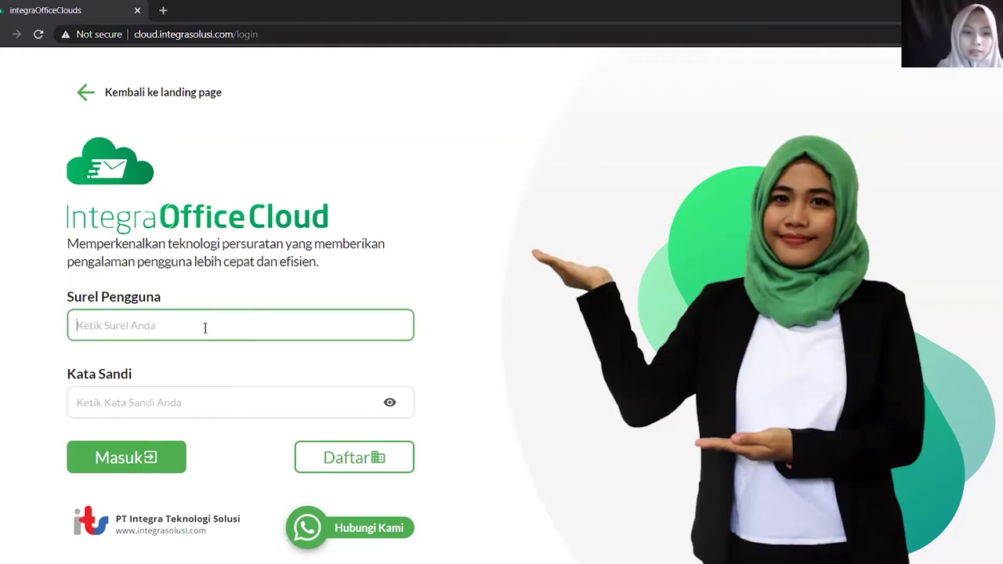
pyautogui.hotkey('ctrl', 'v')
pyautogui.hotkey('ctrl', 'a')
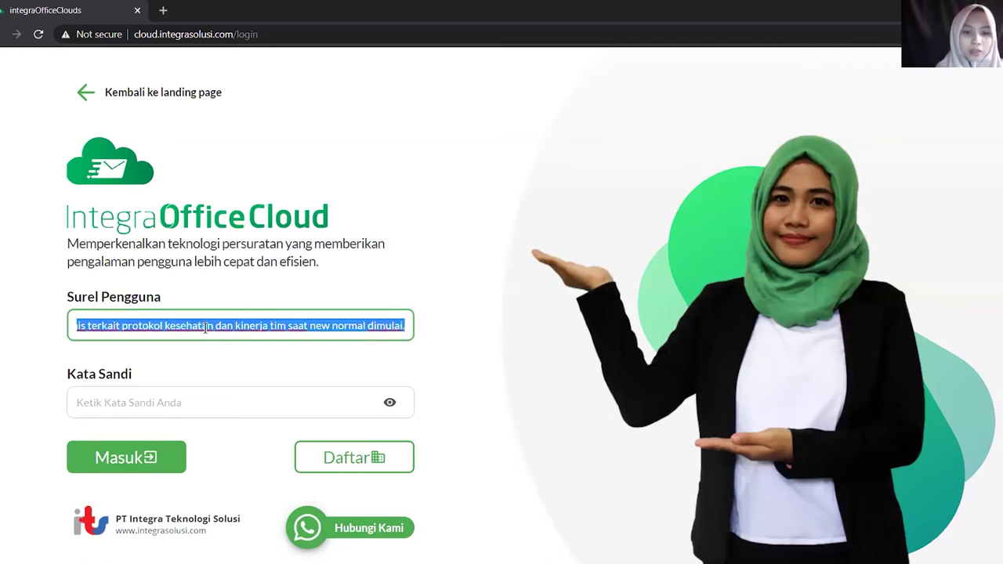
pyautogui.press('BackSpace')
pyautogui.press('Tab')
pyautogui.write('a')
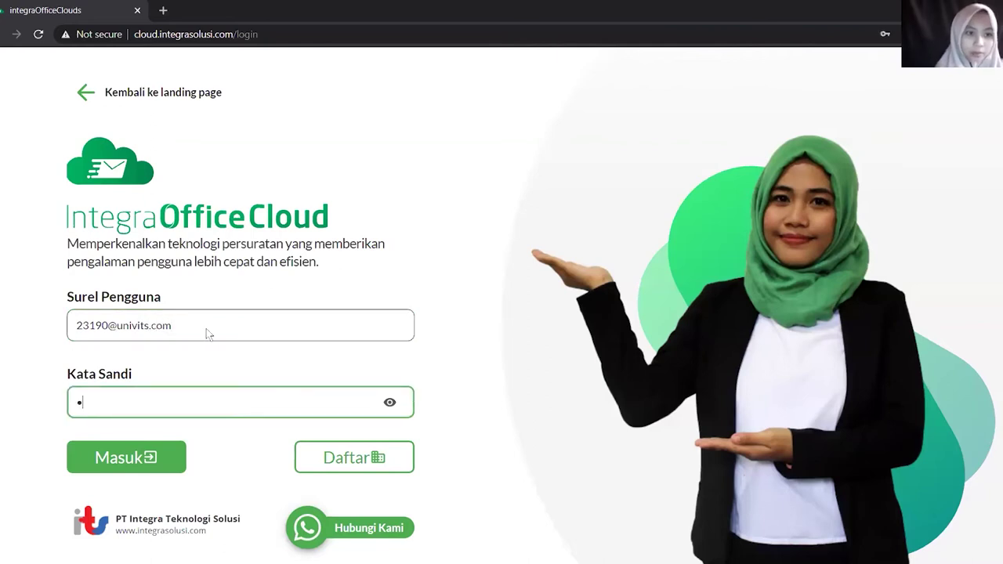
pyautogui.click(123, 462)
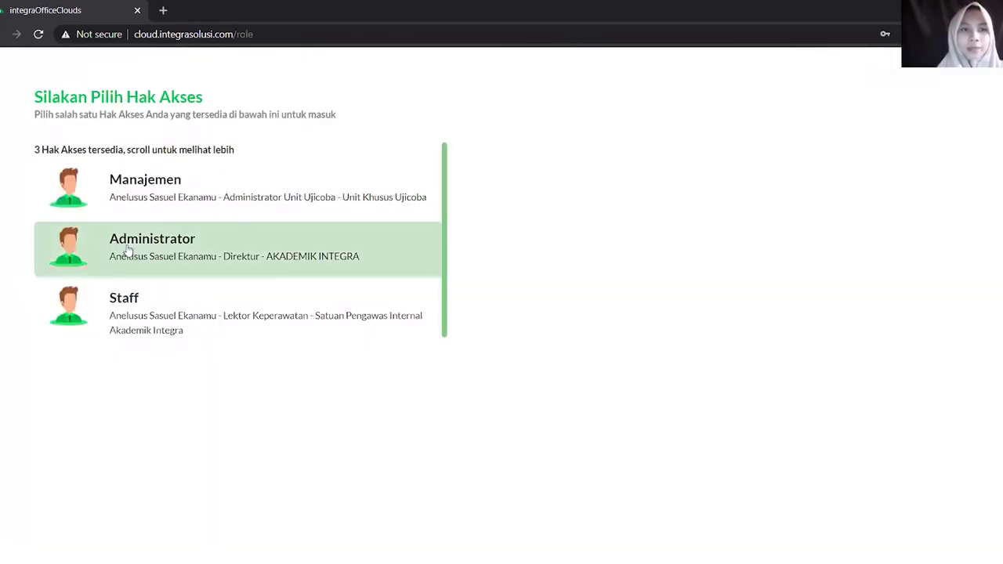
# Choose the Administrator role and go to Pengaturan to see the 54 Unit Kerja
pyautogui.click(134, 250)
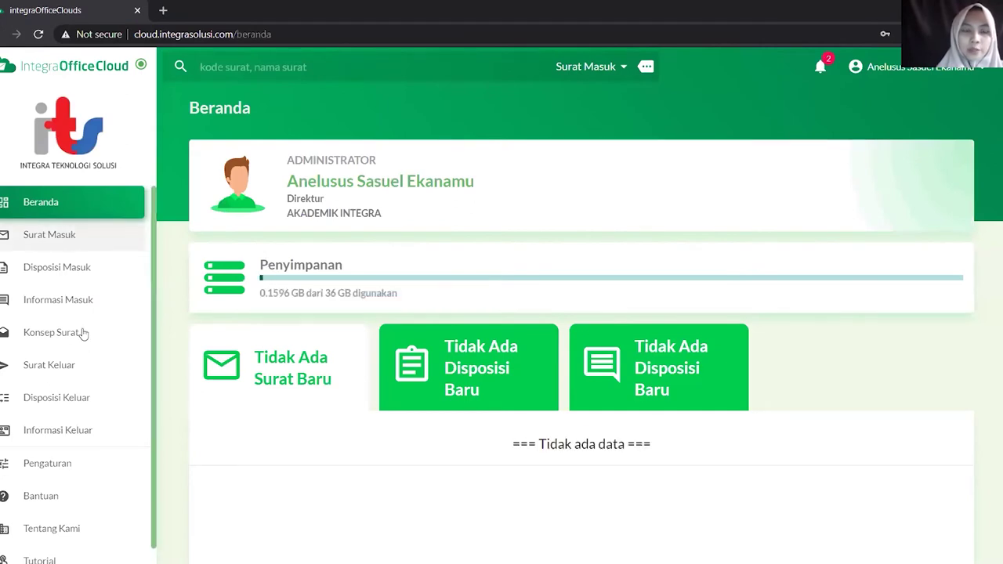
pyautogui.click(67, 467)
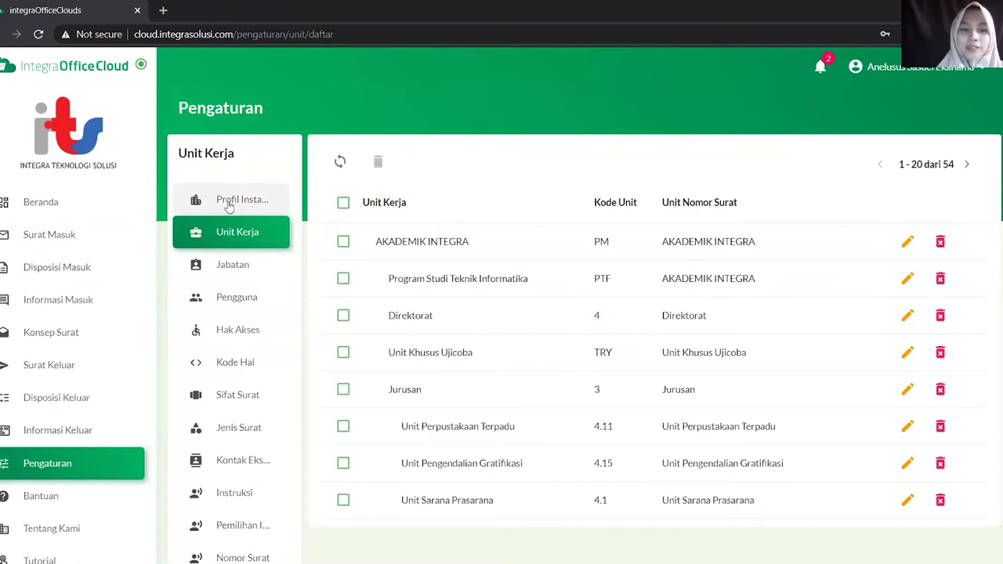
# Browse the Profil Instansi, Unit Kerja, Jabatan, Pengguna, Hak Akses and Kode Hal settings pages
pyautogui.click(229, 204)
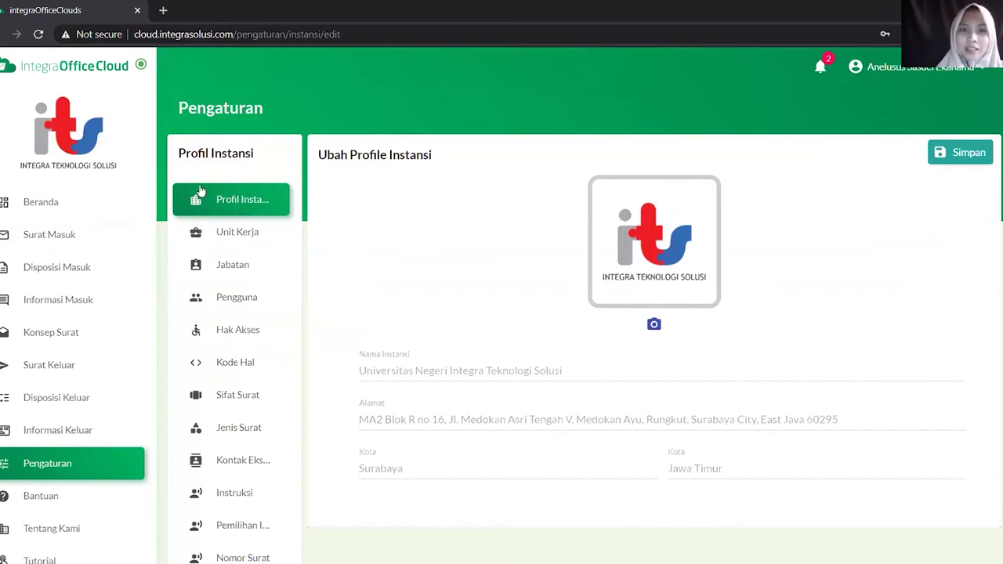
pyautogui.click(245, 240)
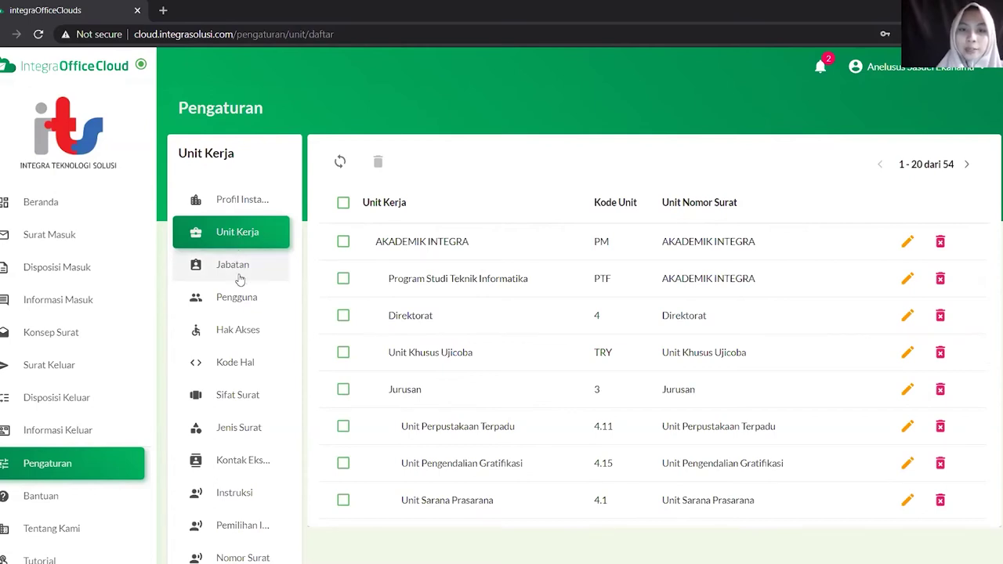
pyautogui.click(235, 266)
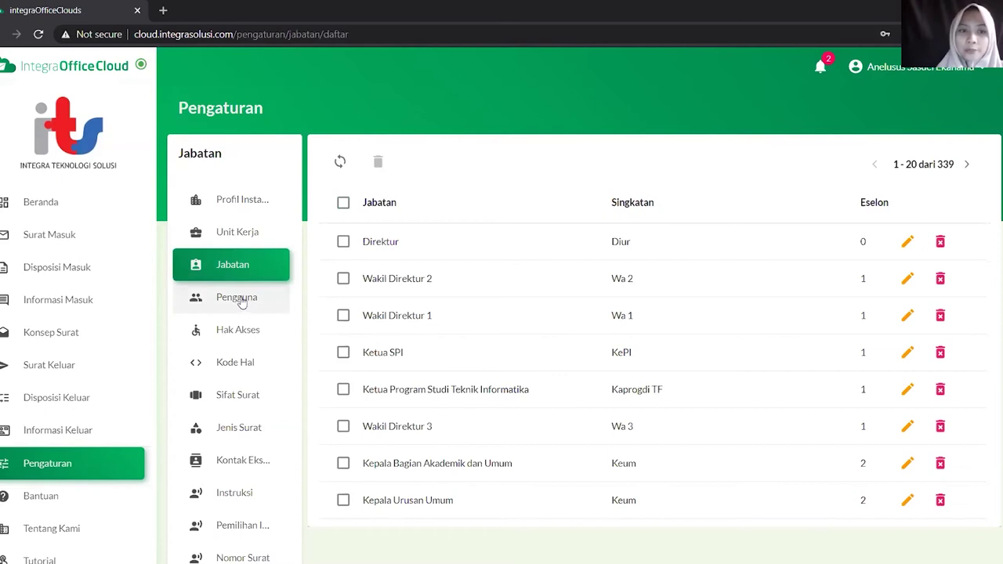
pyautogui.click(242, 303)
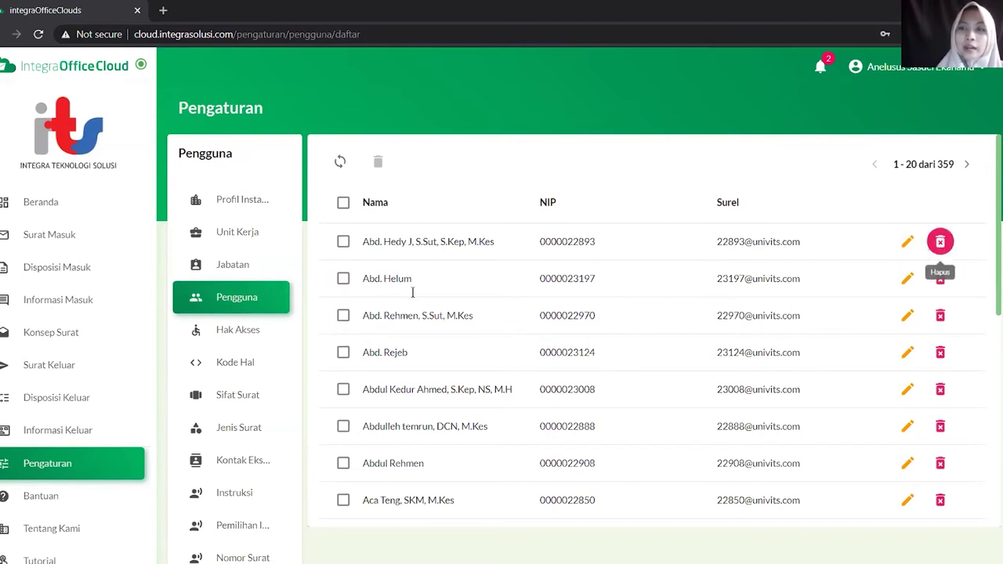
pyautogui.click(238, 332)
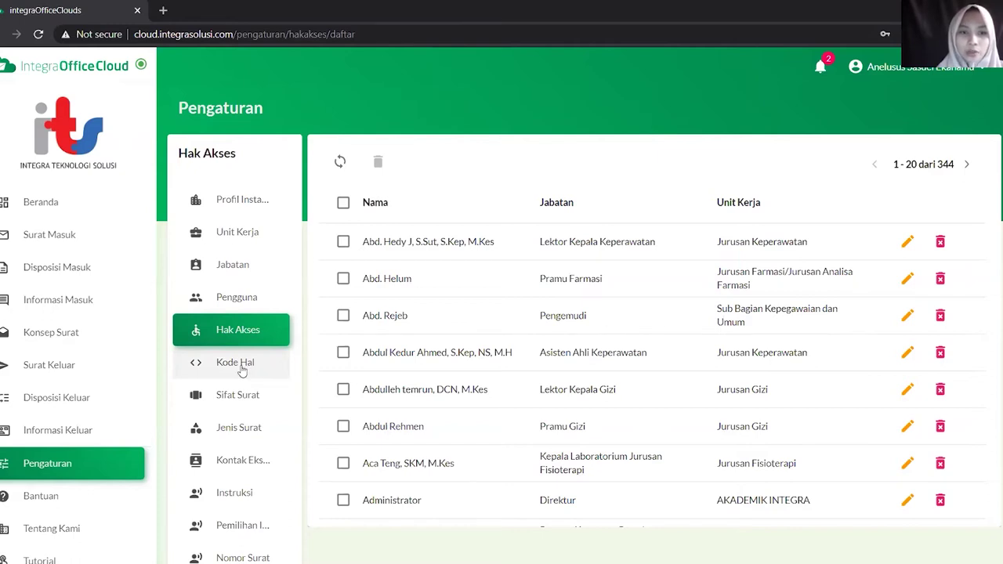
pyautogui.click(242, 371)
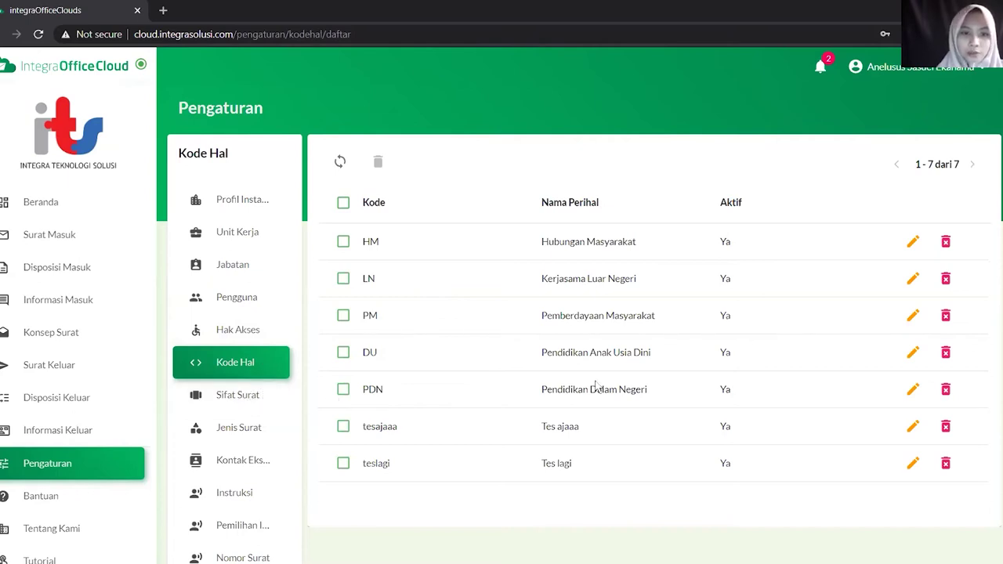
# Open the Sifat Surat list and start a new entry
pyautogui.click(247, 397)
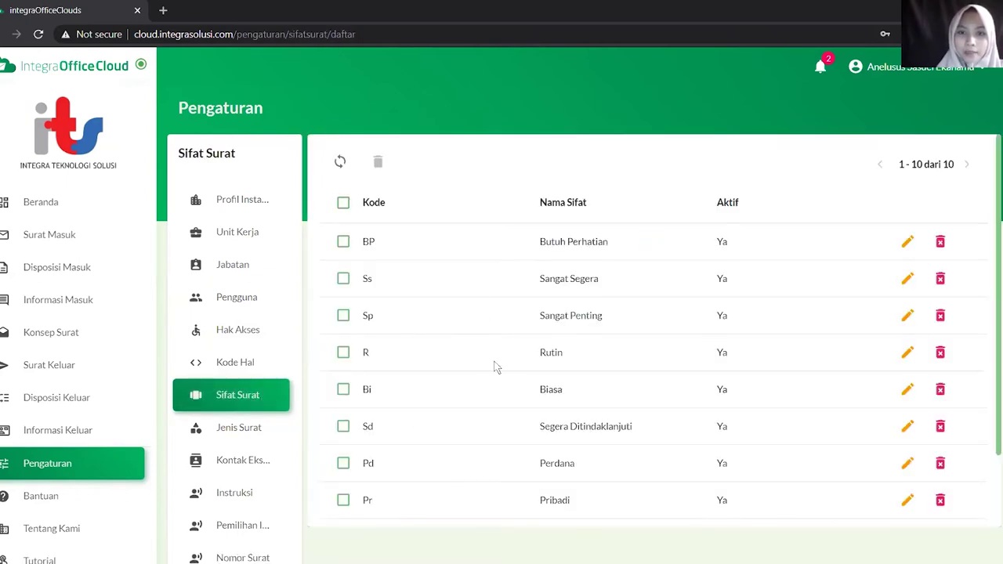
pyautogui.scroll(-1, 506, 384)
pyautogui.scroll(-1, 795, 303)
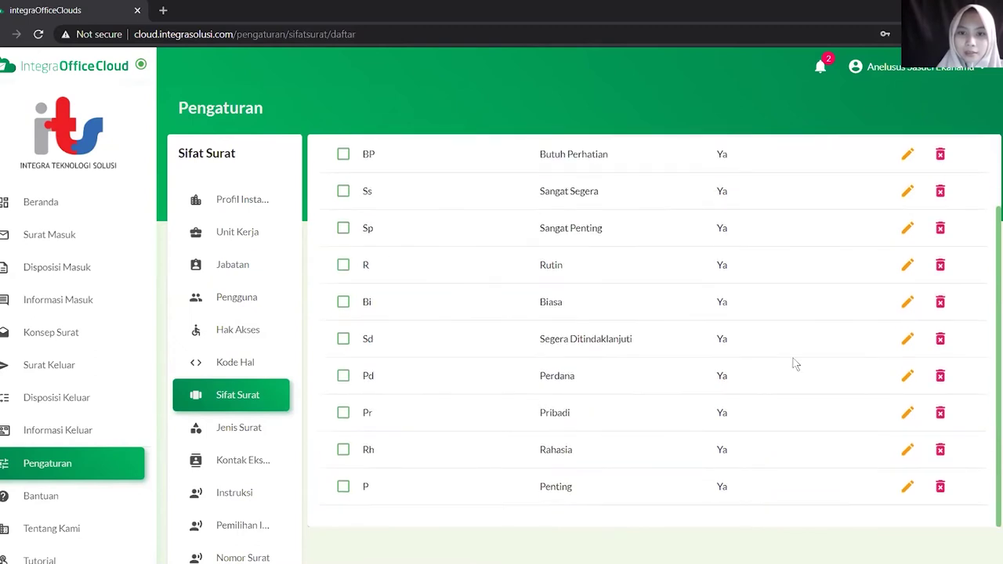
pyautogui.scroll(-2, 819, 478)
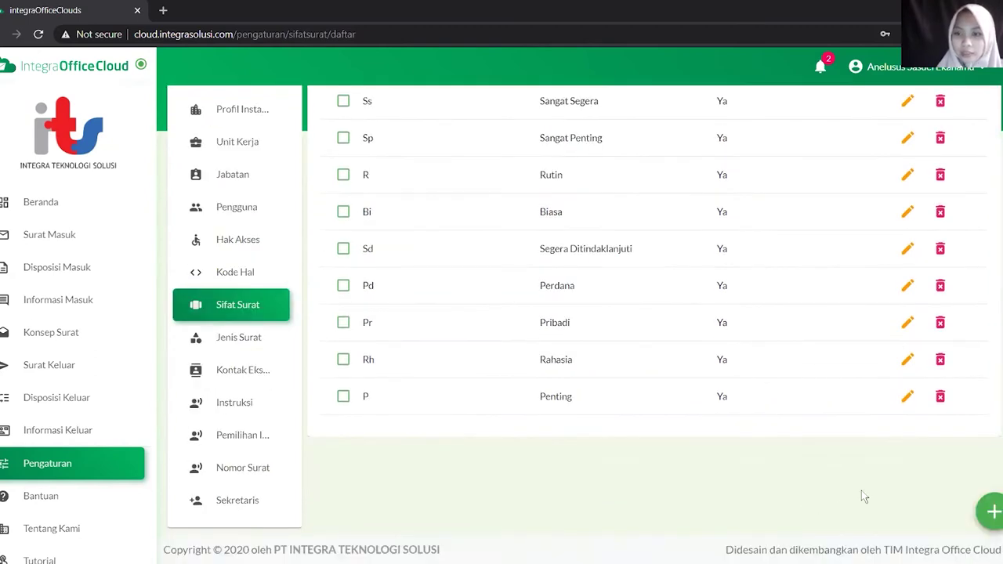
pyautogui.click(989, 514)
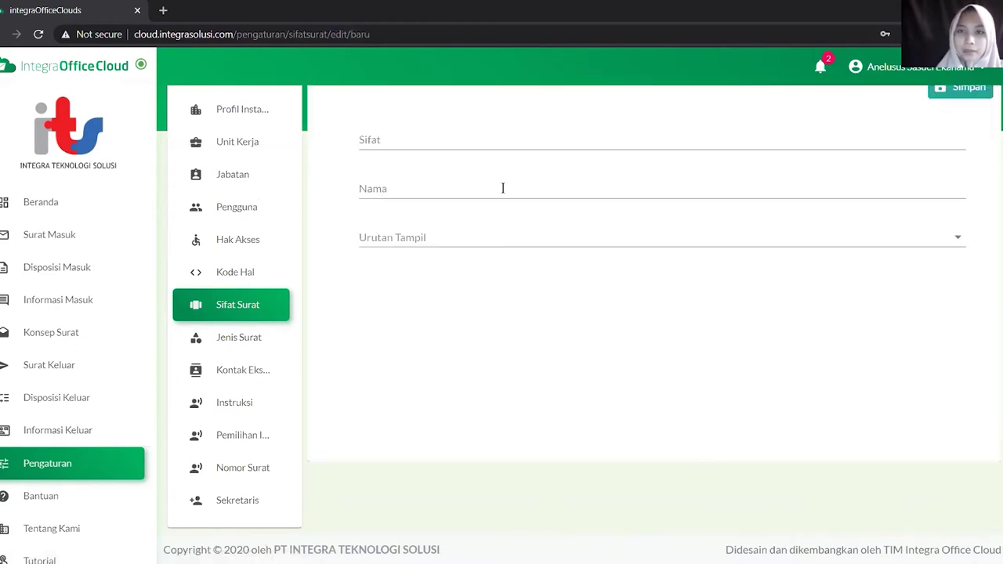
# Enter 'Sangat Butuh Ditindaklanjuti' as both Sifat and Nama, set Urutan Tampil 1, and save
pyautogui.click(455, 134)
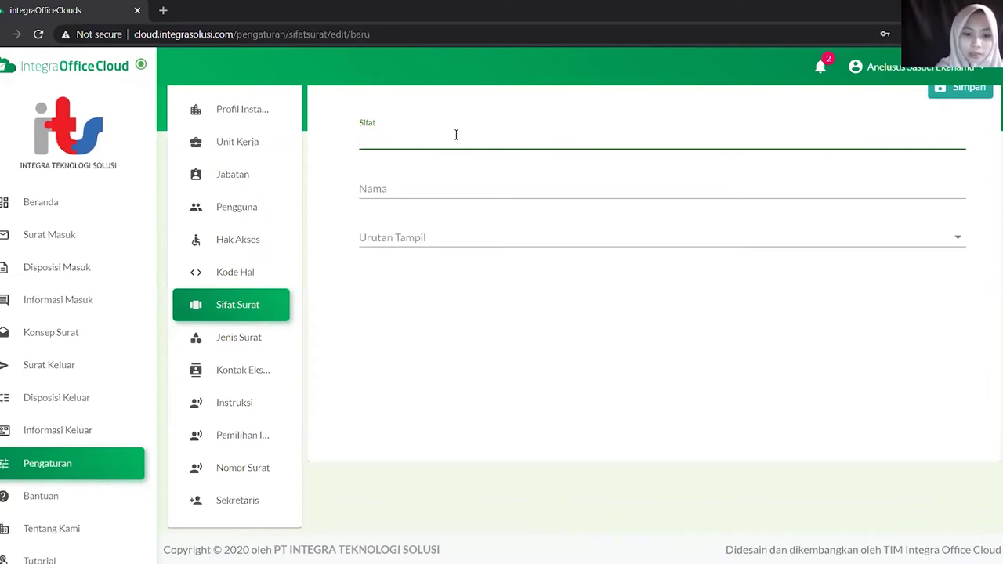
pyautogui.write('S')
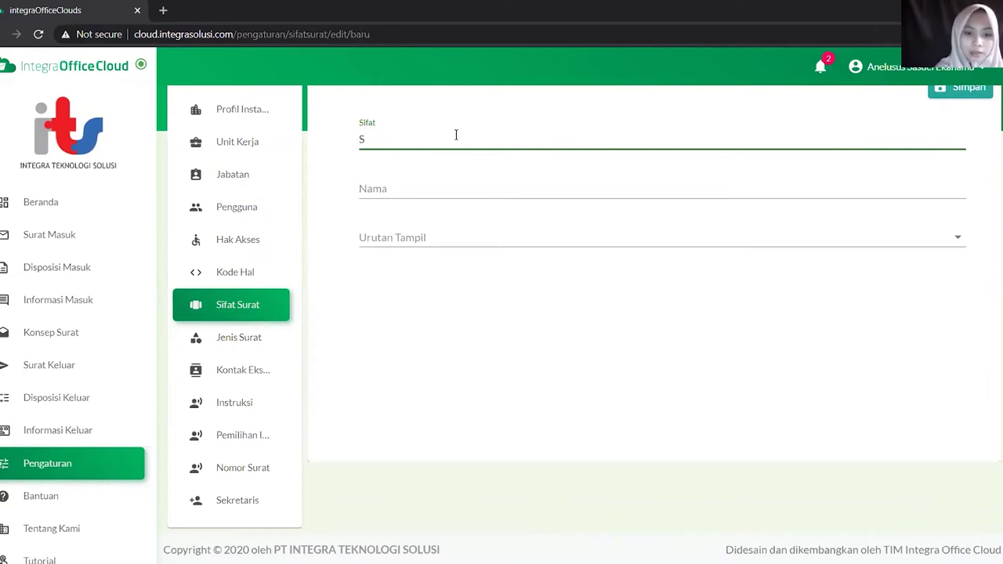
pyautogui.write('angat Butuh Dit')
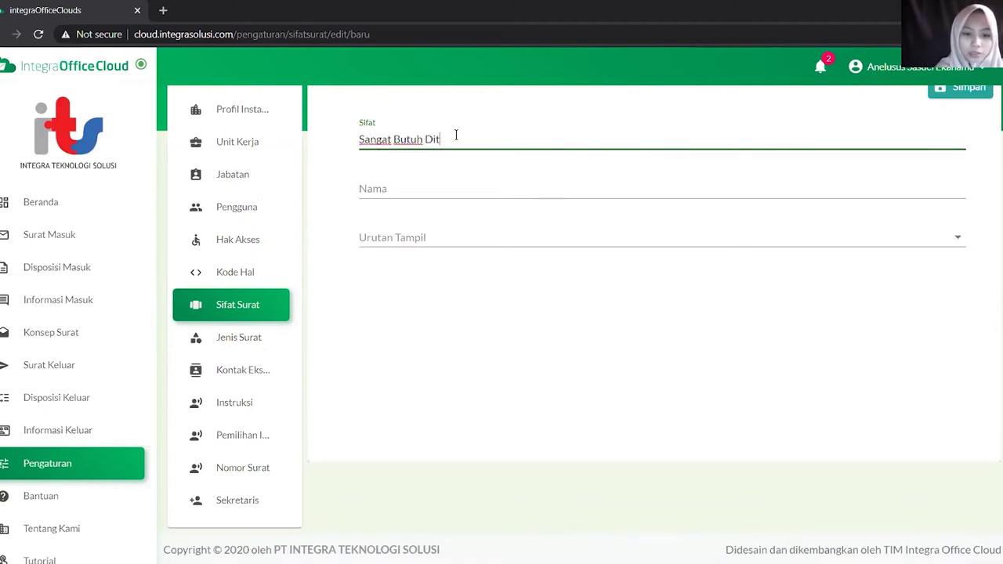
pyautogui.write('indaklanjuti')
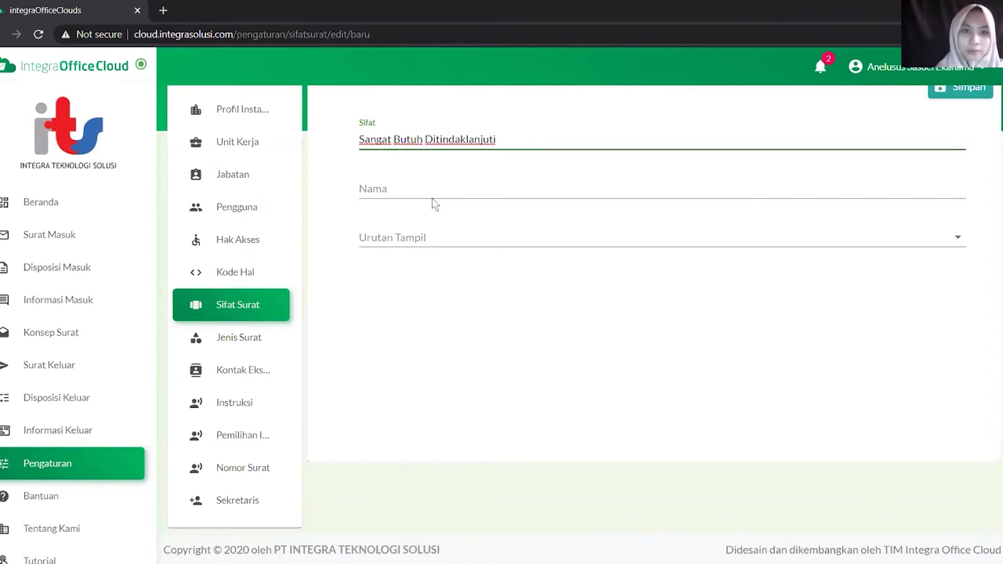
pyautogui.hotkey('ctrl', 'a')
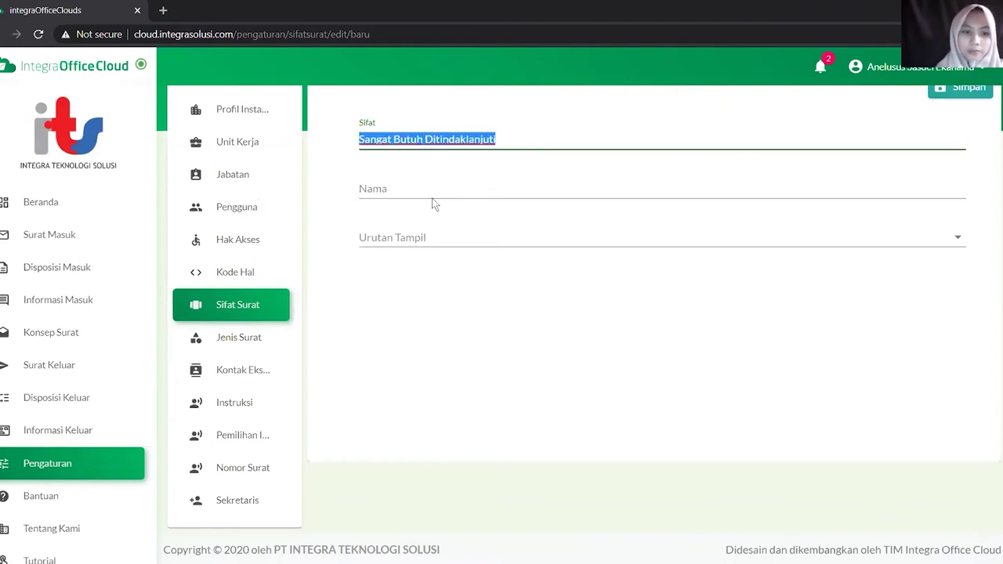
pyautogui.hotkey('ctrl', 'c')
pyautogui.click(381, 166)
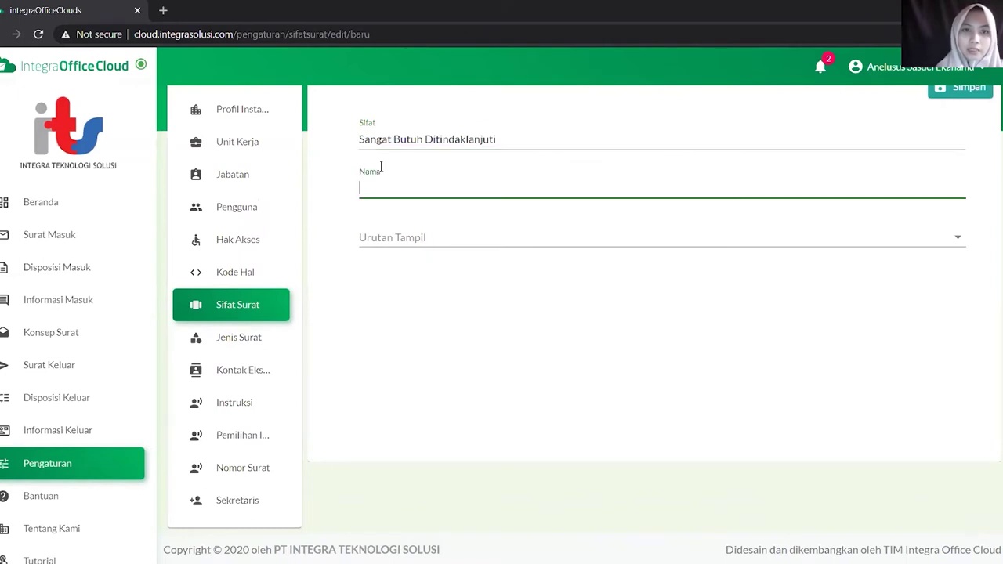
pyautogui.hotkey('ctrl', 'v')
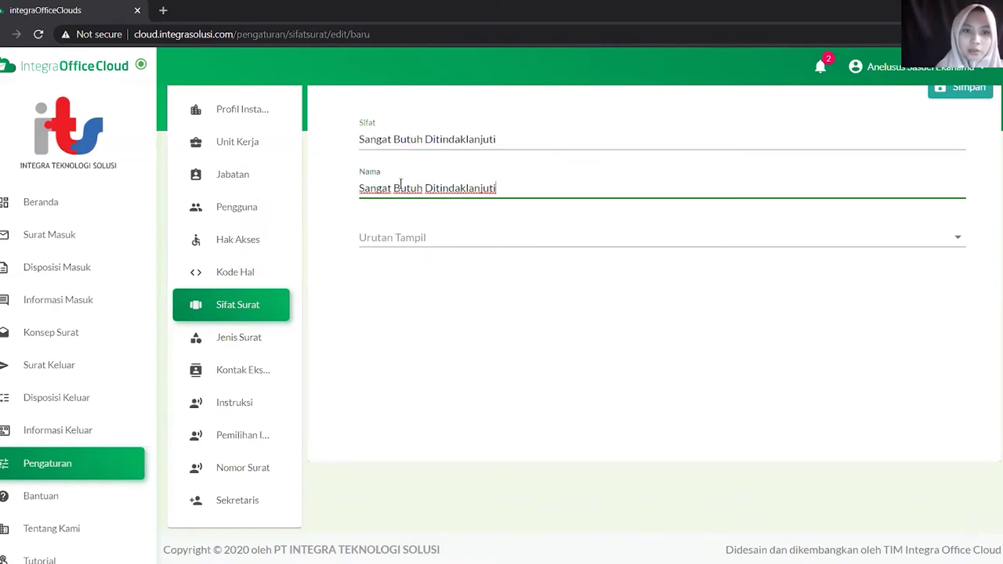
pyautogui.click(439, 249)
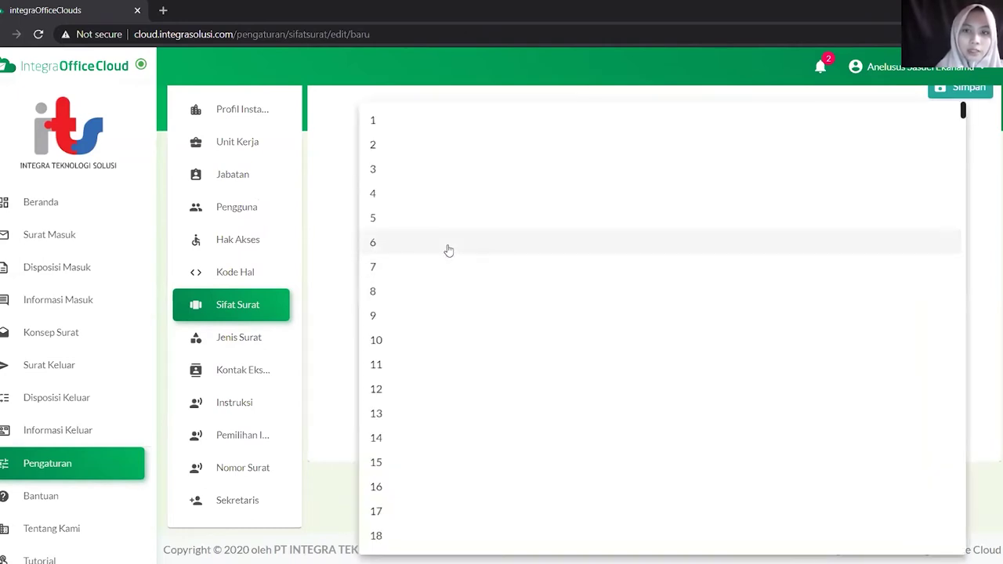
pyautogui.click(403, 130)
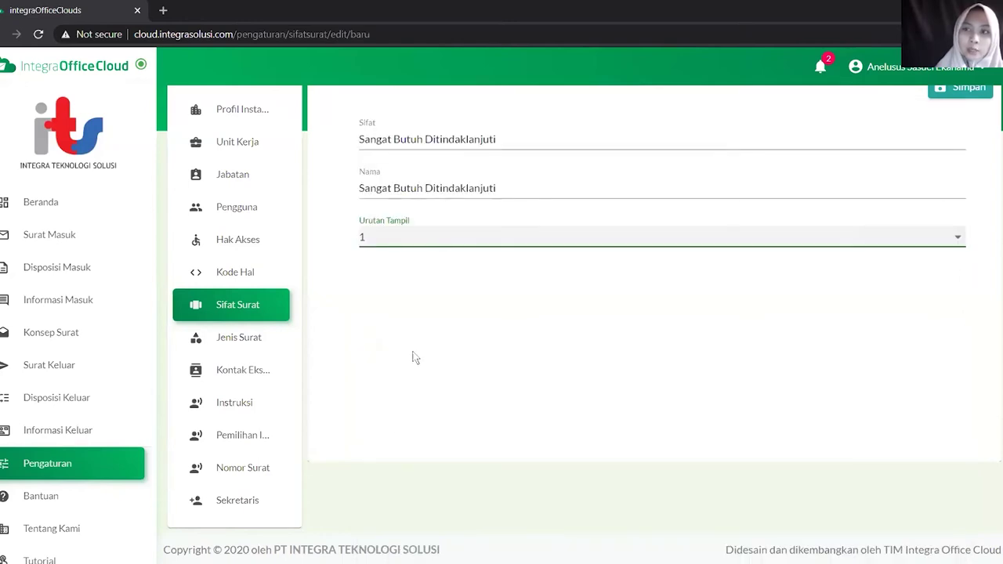
pyautogui.scroll(2, 416, 358)
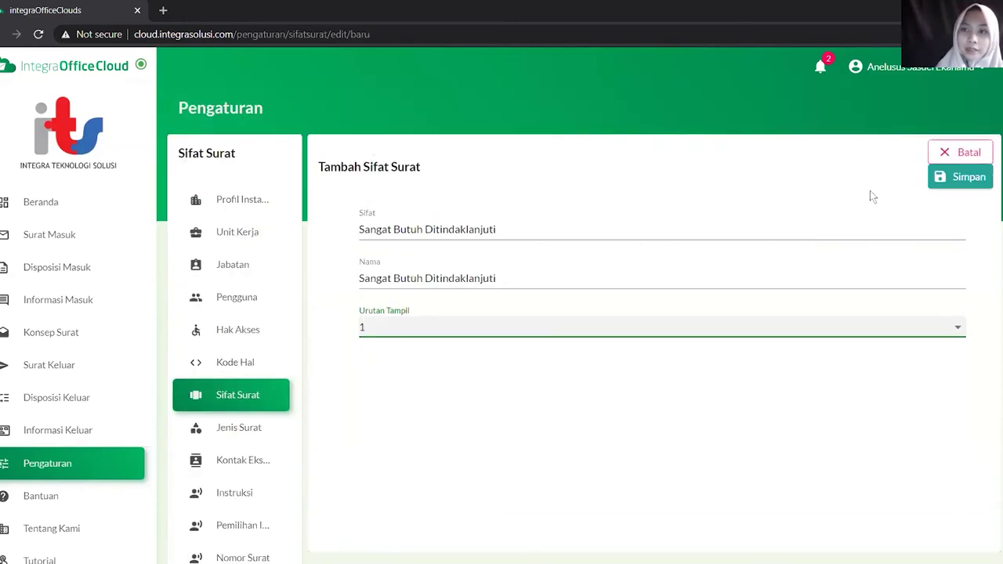
pyautogui.click(956, 186)
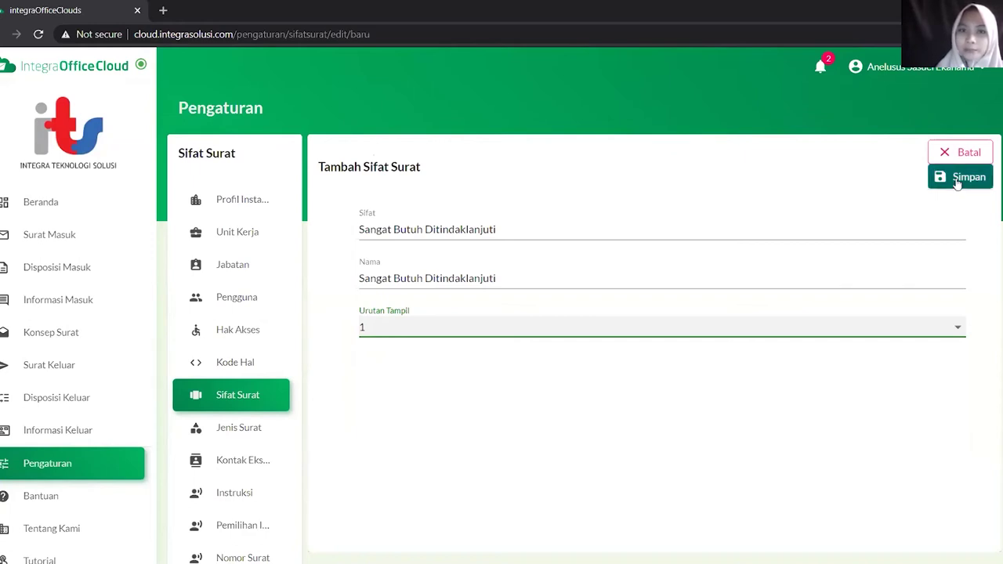
pyautogui.click(956, 179)
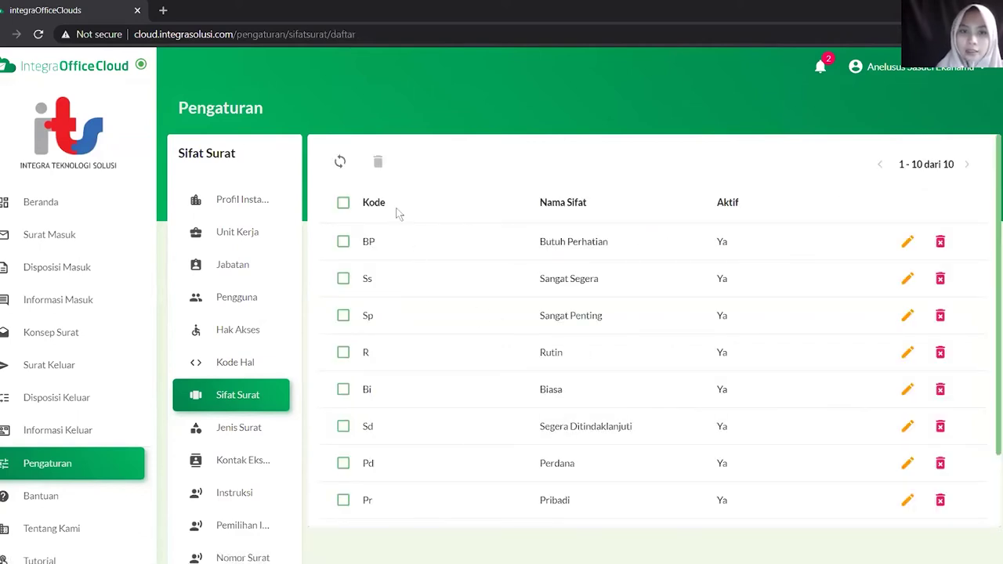
# Check the updated Sifat Surat list, then open the Jenis Surat settings with 8 letter types
pyautogui.scroll(-2, 442, 337)
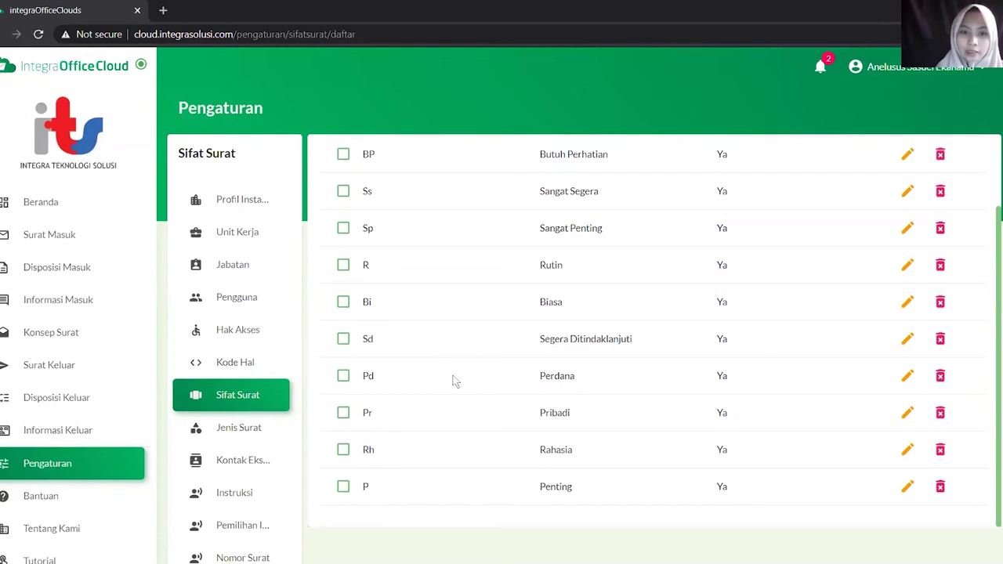
pyautogui.scroll(-1, 452, 381)
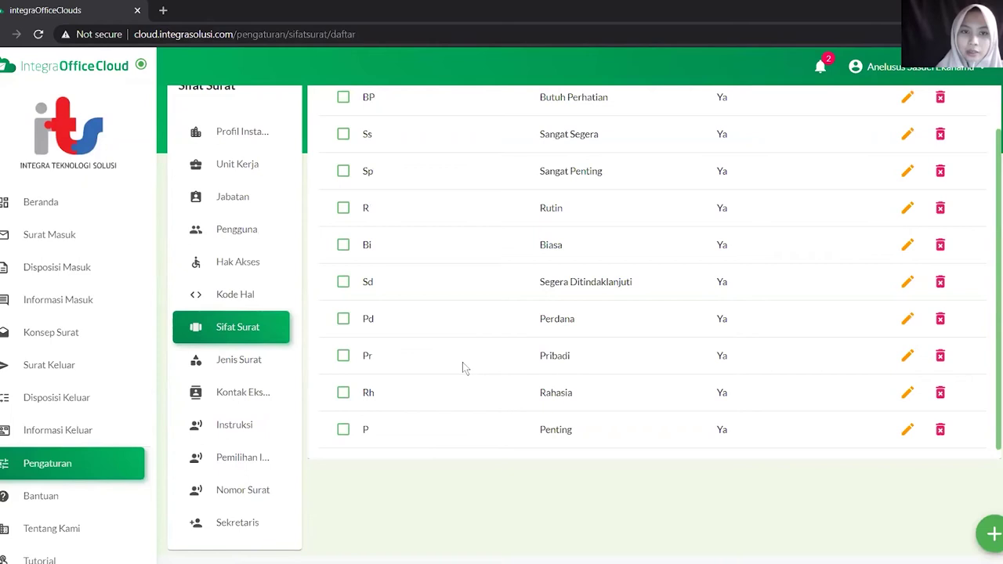
pyautogui.scroll(1, 462, 363)
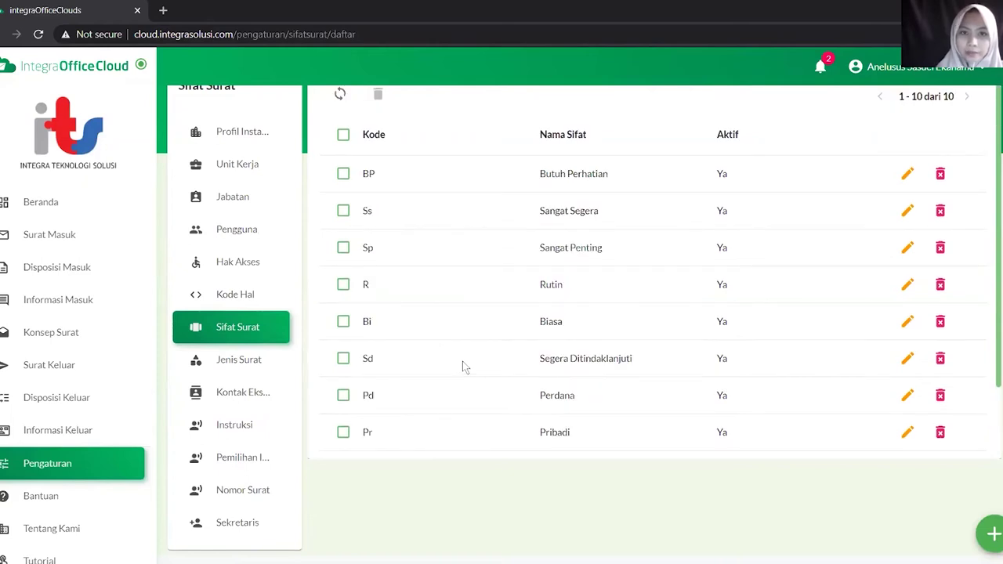
pyautogui.scroll(-2, 415, 321)
pyautogui.click(232, 399)
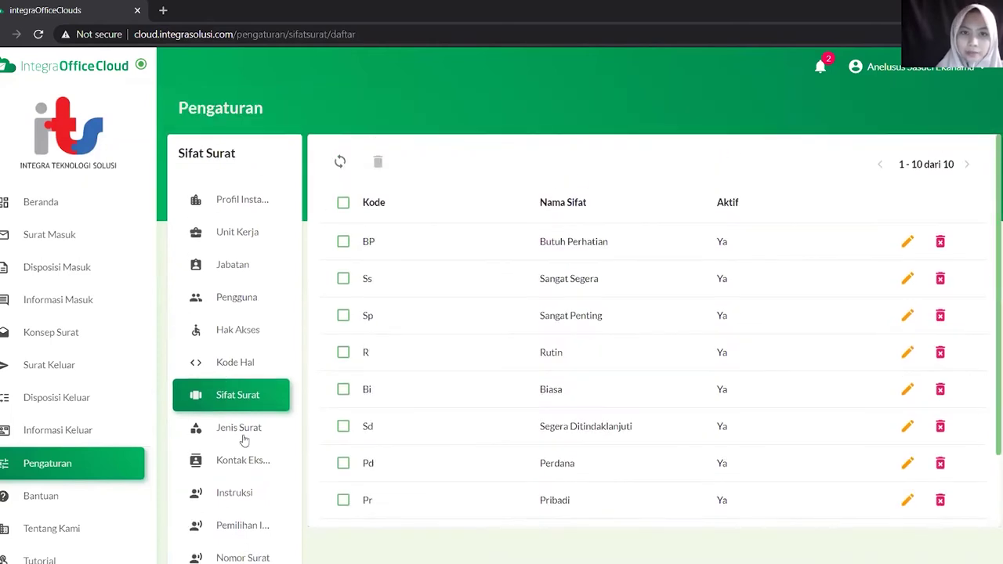
pyautogui.click(245, 438)
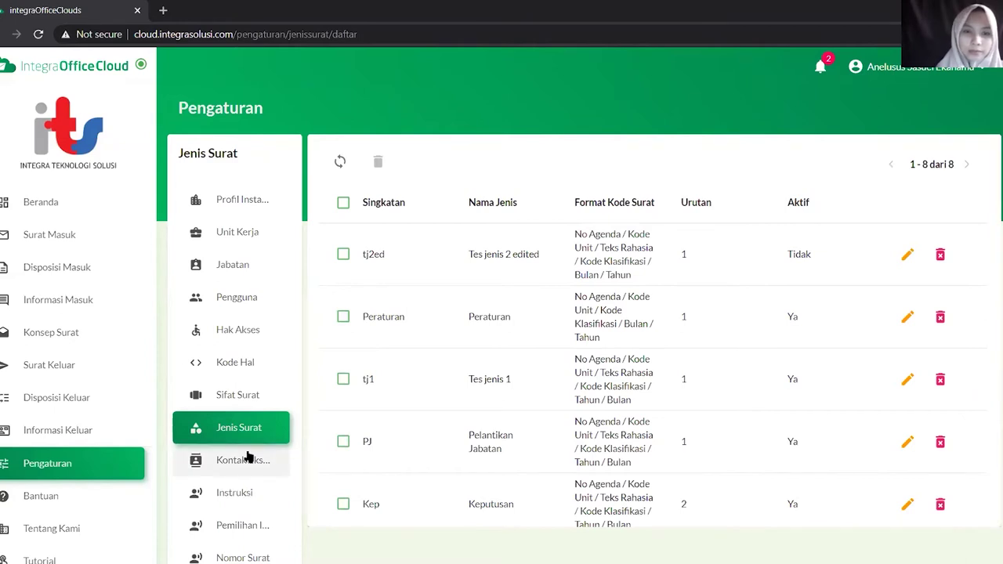
# Review the Kontak Eksternal list, then open the Instruksi list with 11 instructions
pyautogui.scroll(-1, 247, 401)
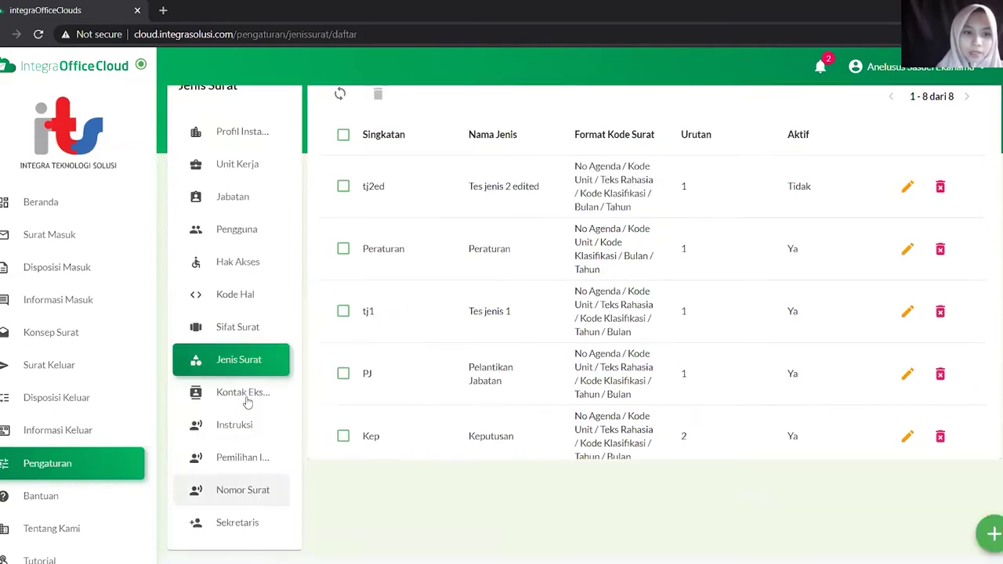
pyautogui.click(246, 398)
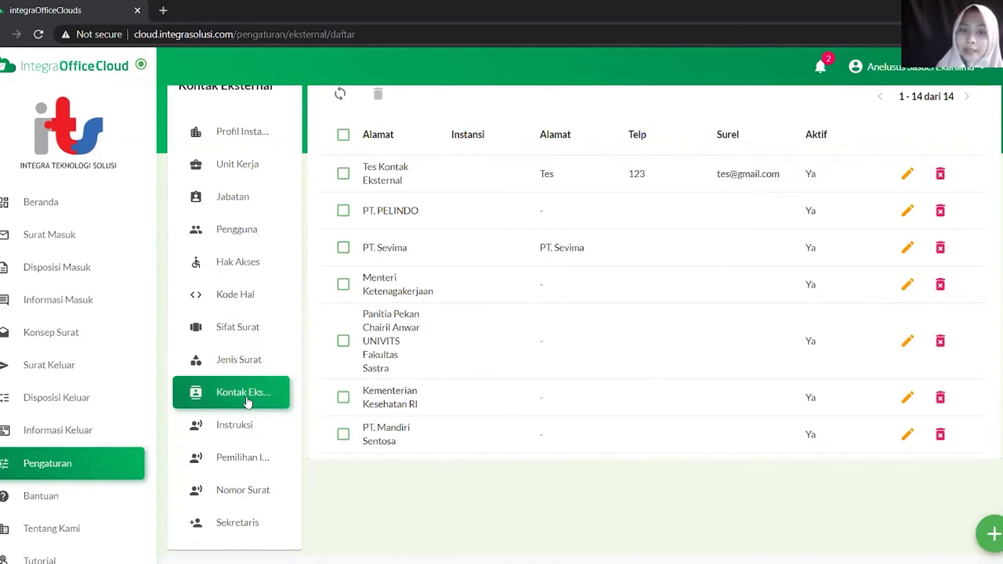
pyautogui.scroll(1, 442, 277)
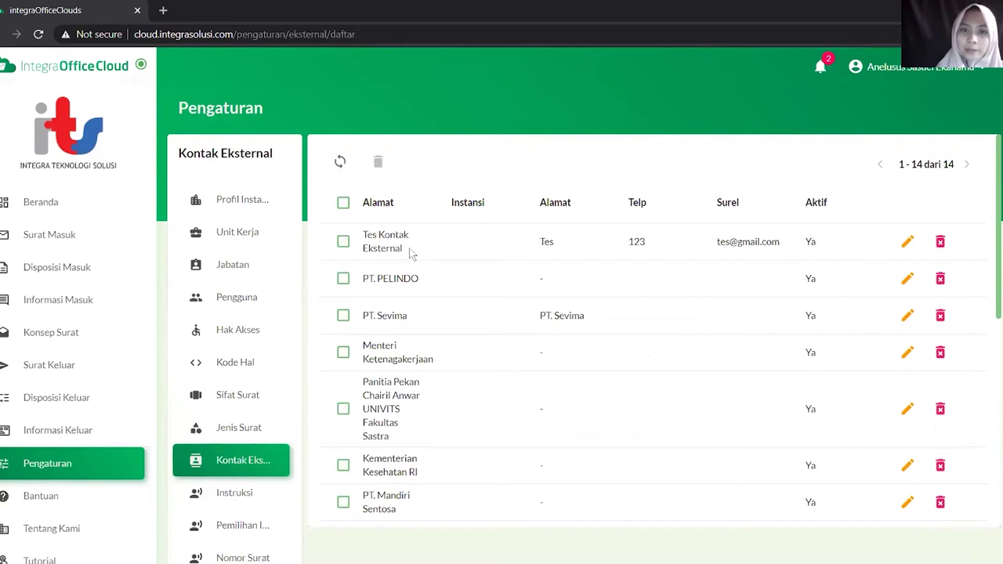
pyautogui.click(249, 500)
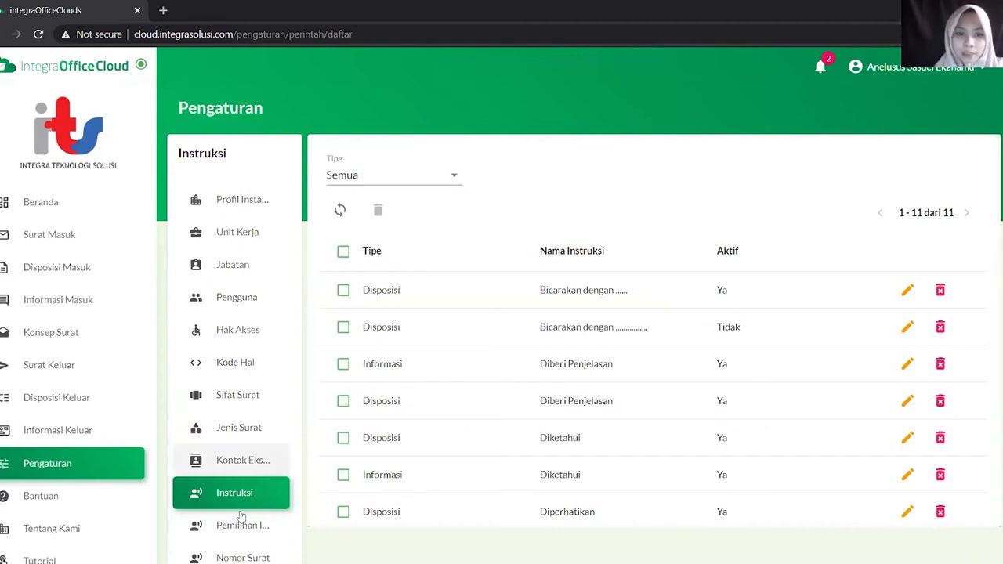
# Review the Pemilihan Instruksi command lists, then move on to the Nomor Surat format editor
pyautogui.scroll(-1, 243, 513)
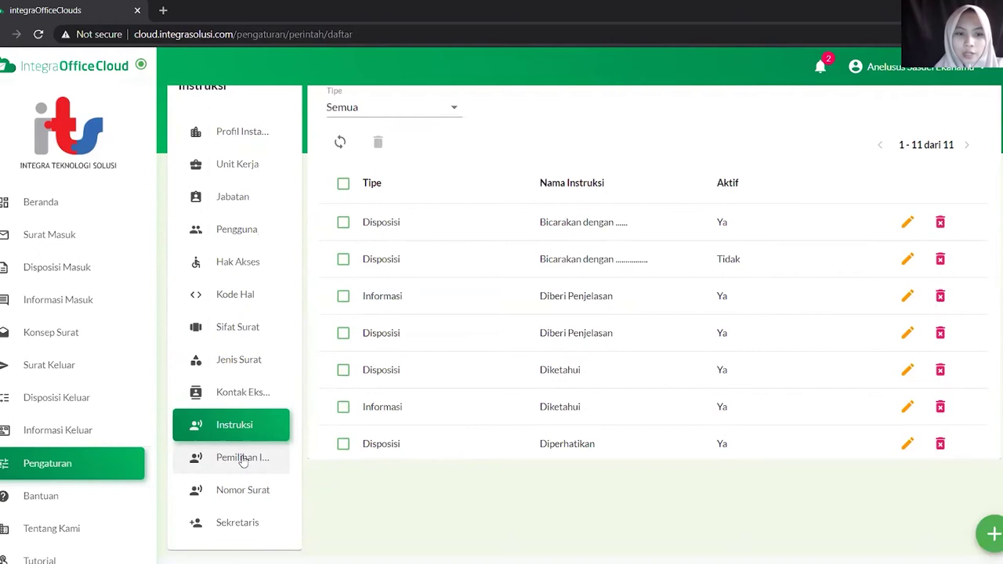
pyautogui.click(243, 461)
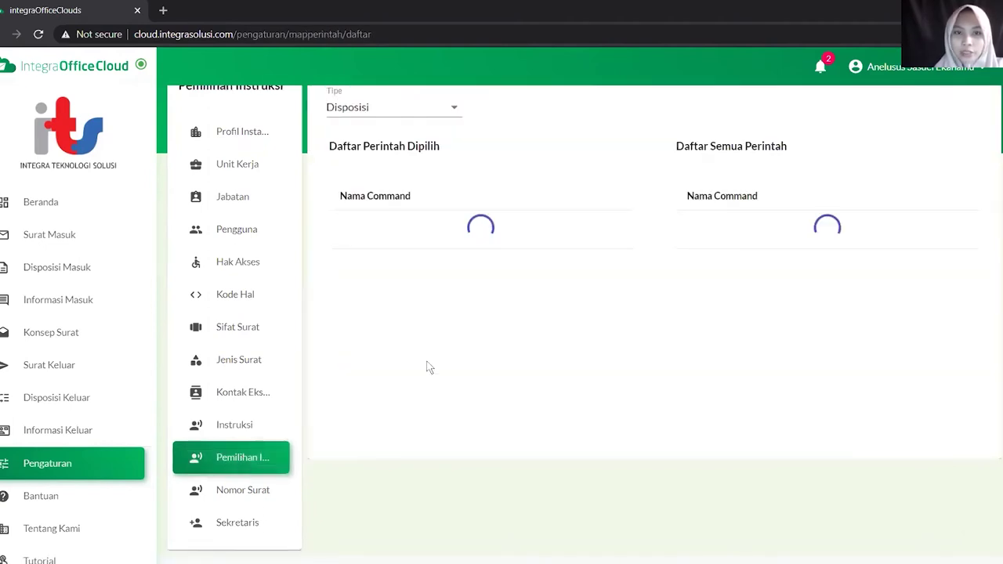
pyautogui.scroll(1, 379, 321)
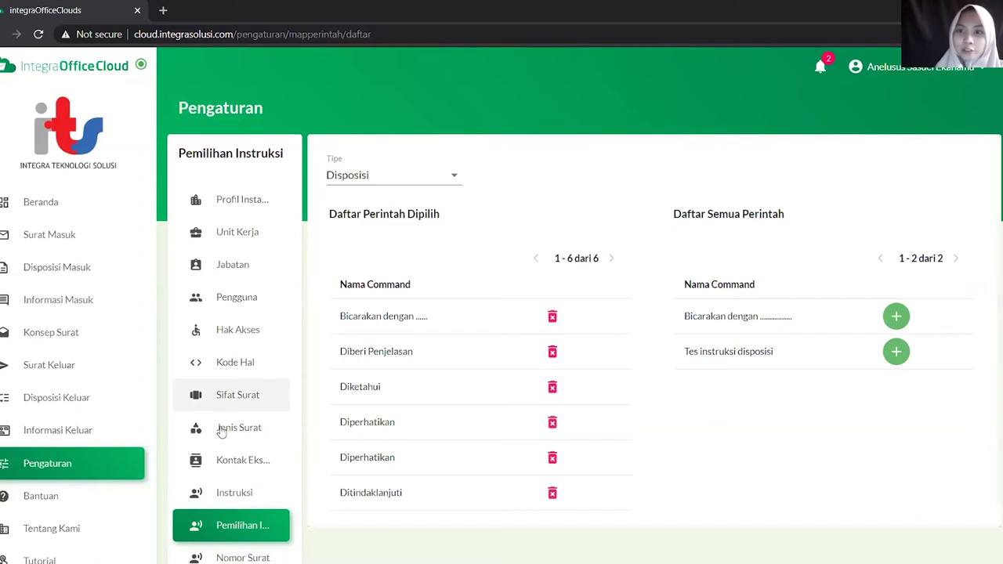
pyautogui.scroll(-2, 235, 486)
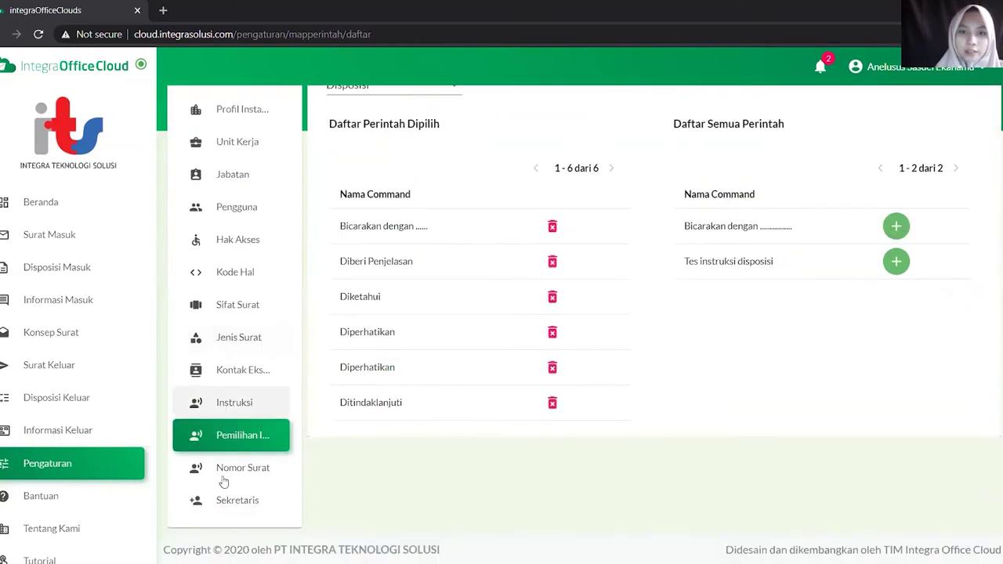
pyautogui.click(229, 474)
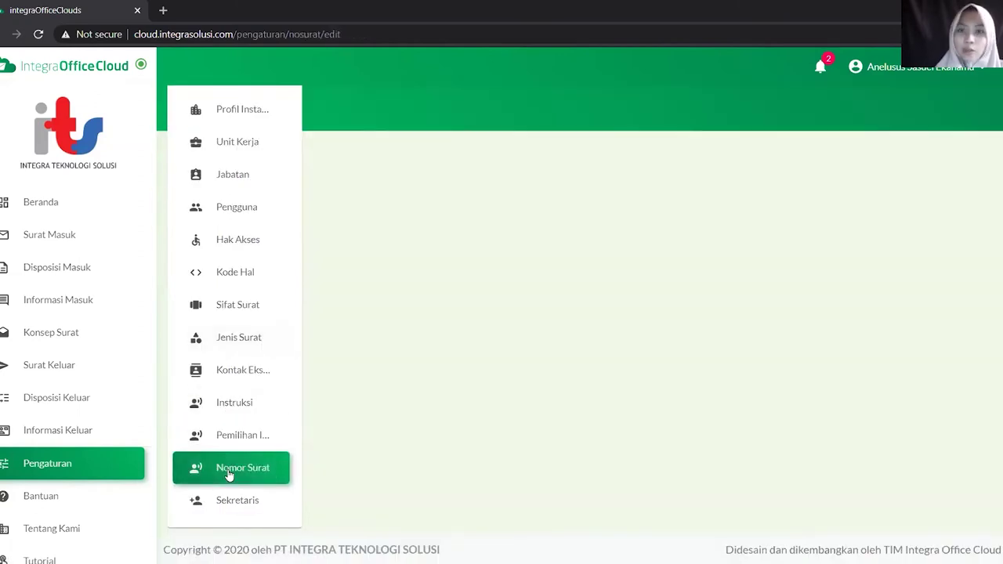
# Reorder the number format to Kode Unit, No Agenda, Text Rahasia, Bulan, Tahun, Kode Sifat, removing Kode Klasifikasi
pyautogui.scroll(1, 234, 446)
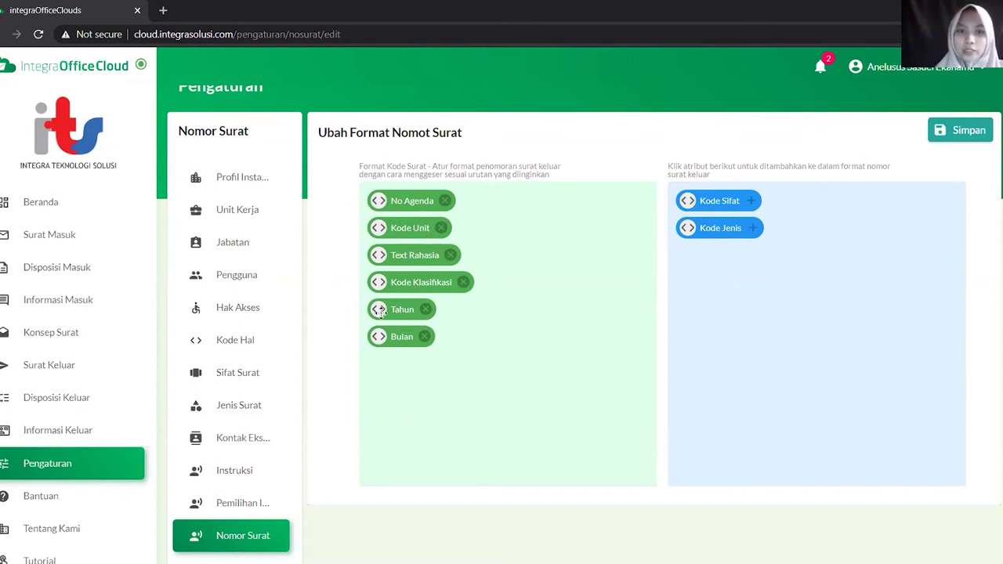
pyautogui.moveTo(379, 311); pyautogui.dragTo(388, 354)
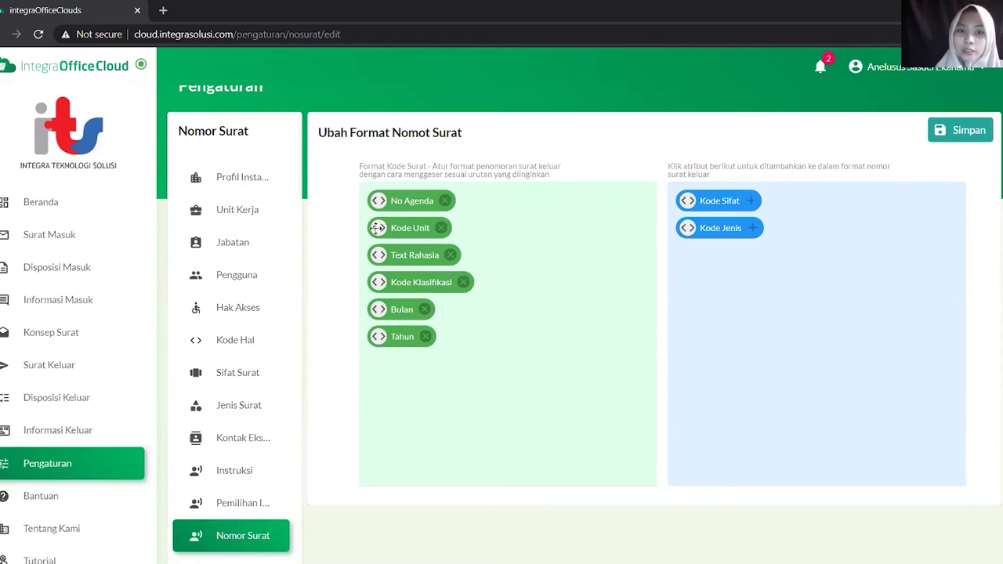
pyautogui.moveTo(378, 226); pyautogui.dragTo(387, 214)
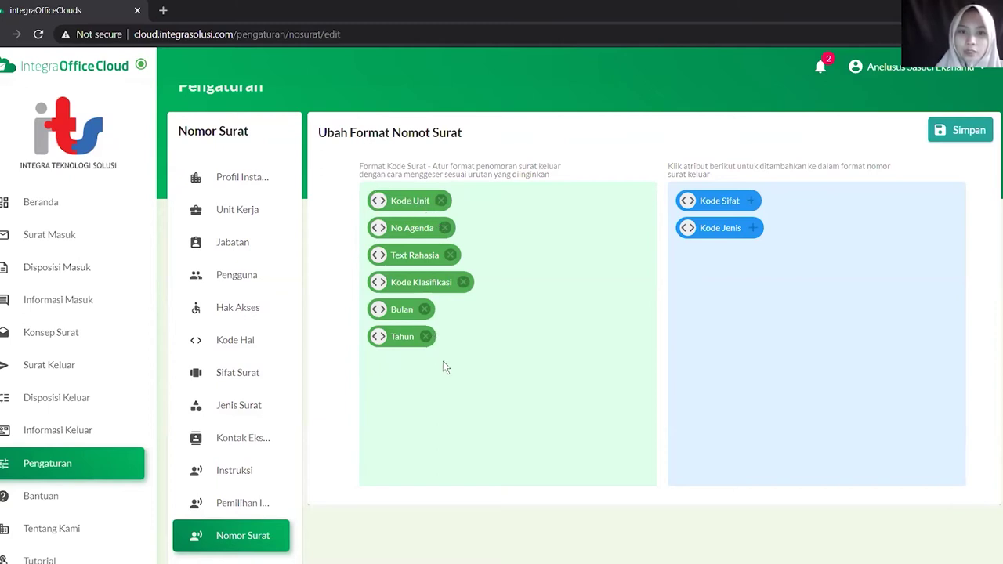
pyautogui.click(464, 284)
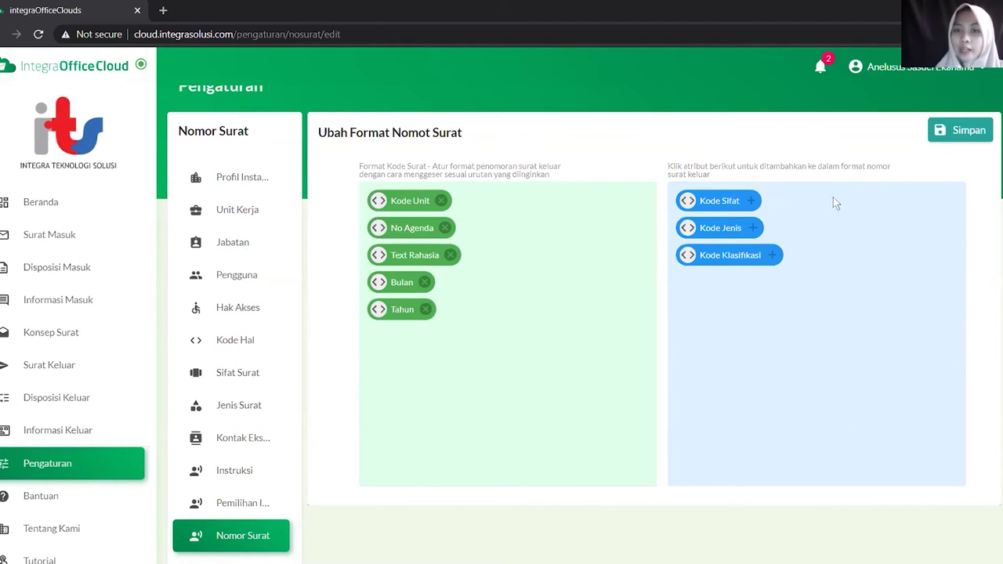
pyautogui.click(750, 202)
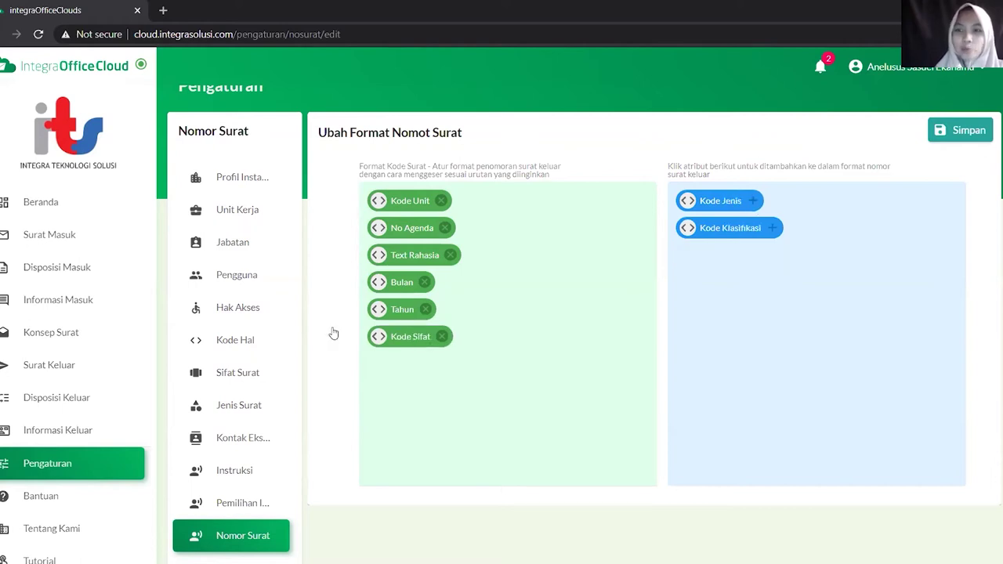
pyautogui.scroll(-2, 244, 427)
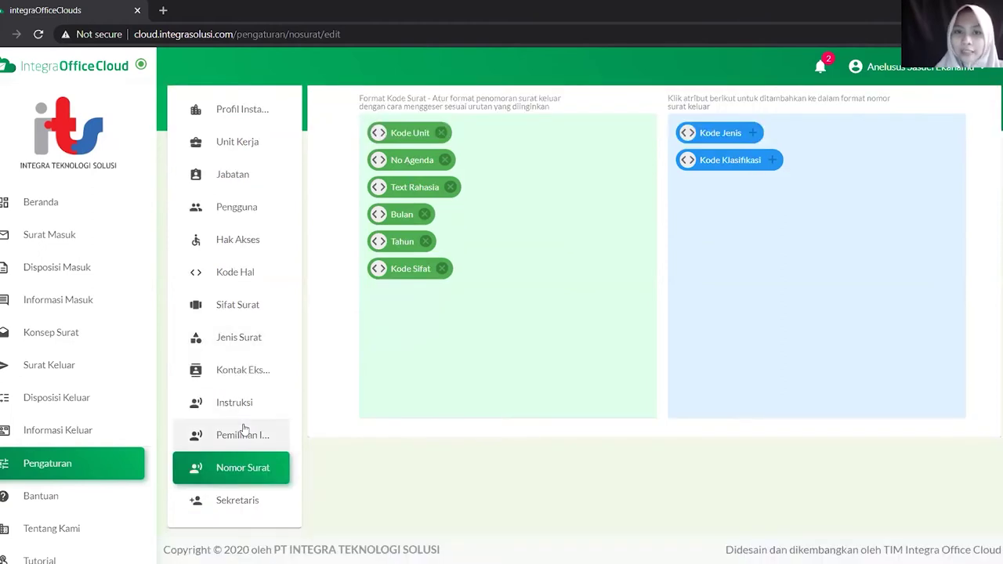
# Assign a Sekretaris Dewas staff member as secretary in the Sekretaris list and save it
pyautogui.click(237, 502)
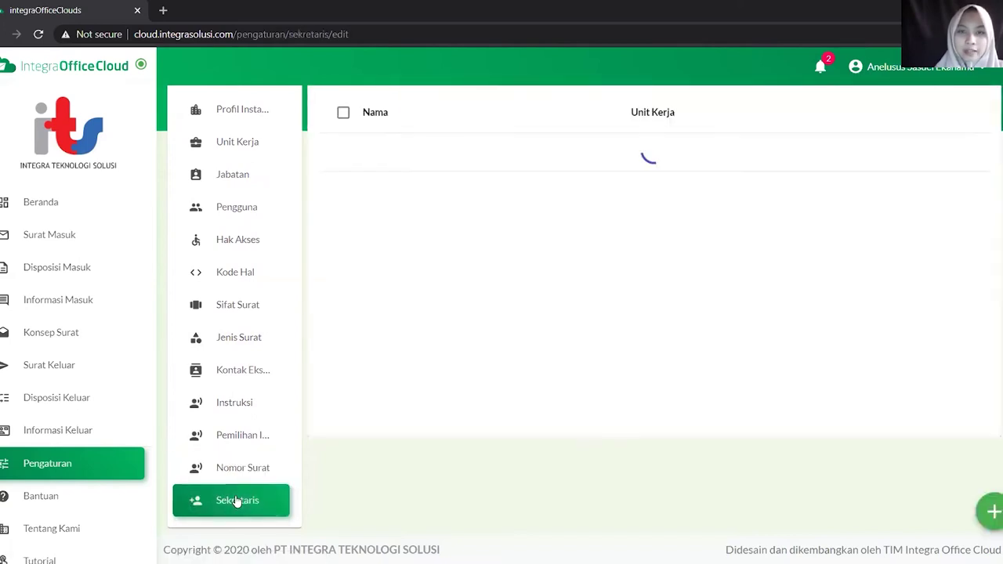
pyautogui.scroll(1, 416, 298)
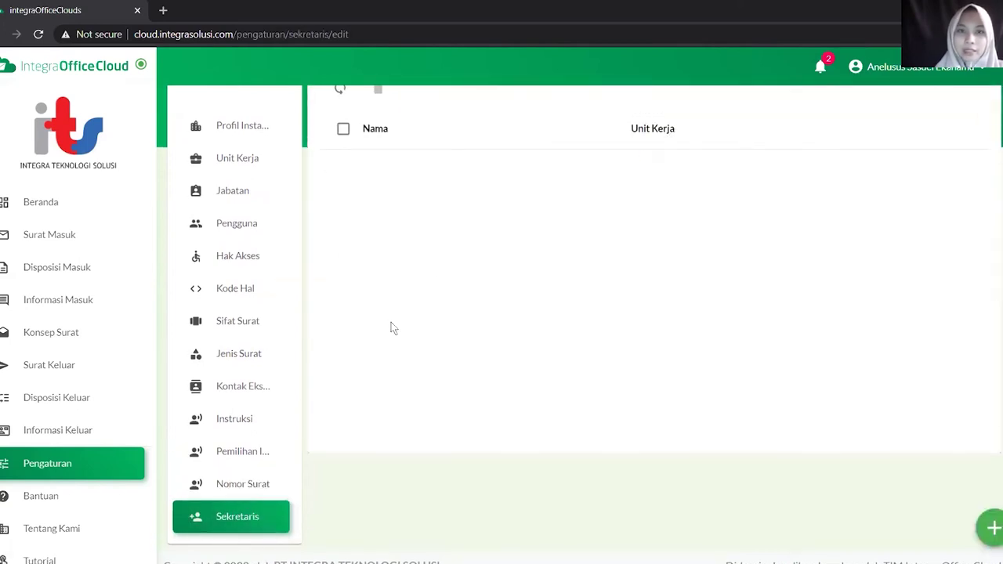
pyautogui.scroll(2, 395, 314)
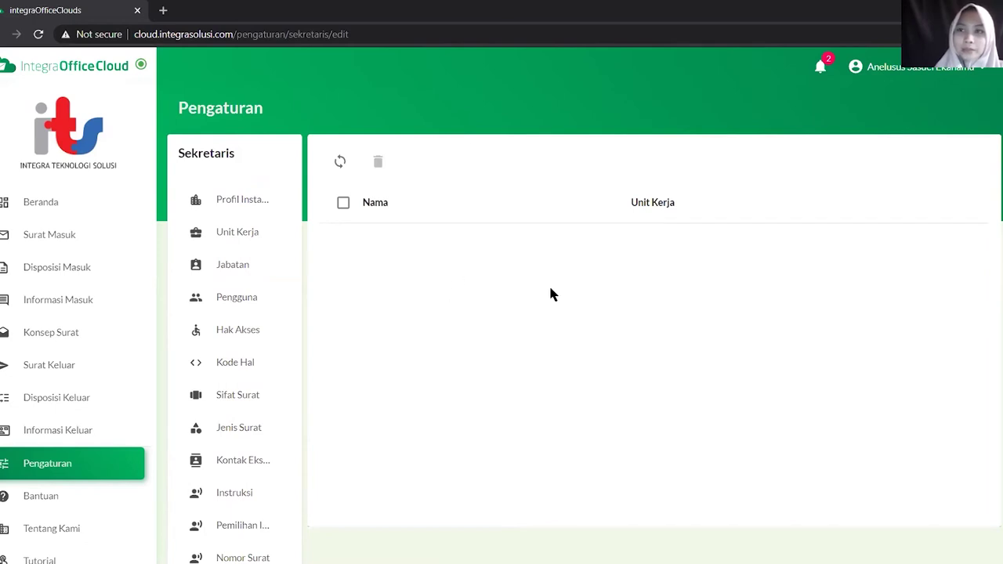
pyautogui.scroll(-2, 551, 293)
pyautogui.scroll(2, 953, 466)
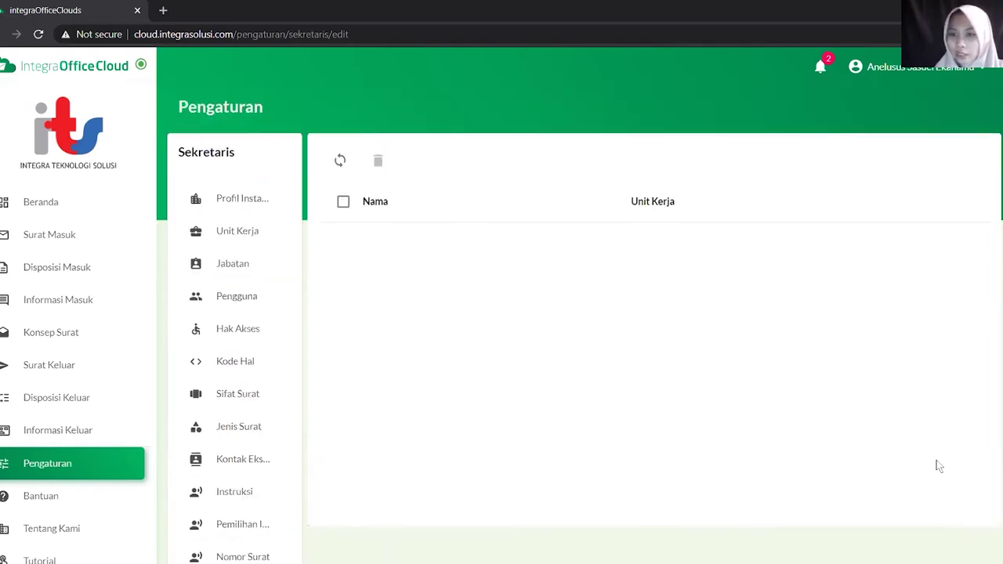
pyautogui.scroll(-2, 940, 467)
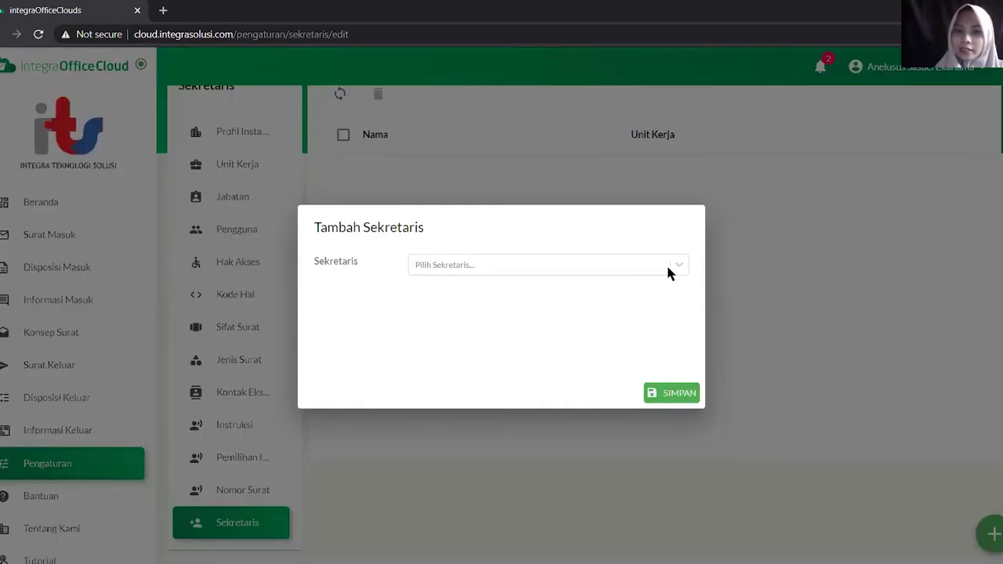
pyautogui.click(541, 266)
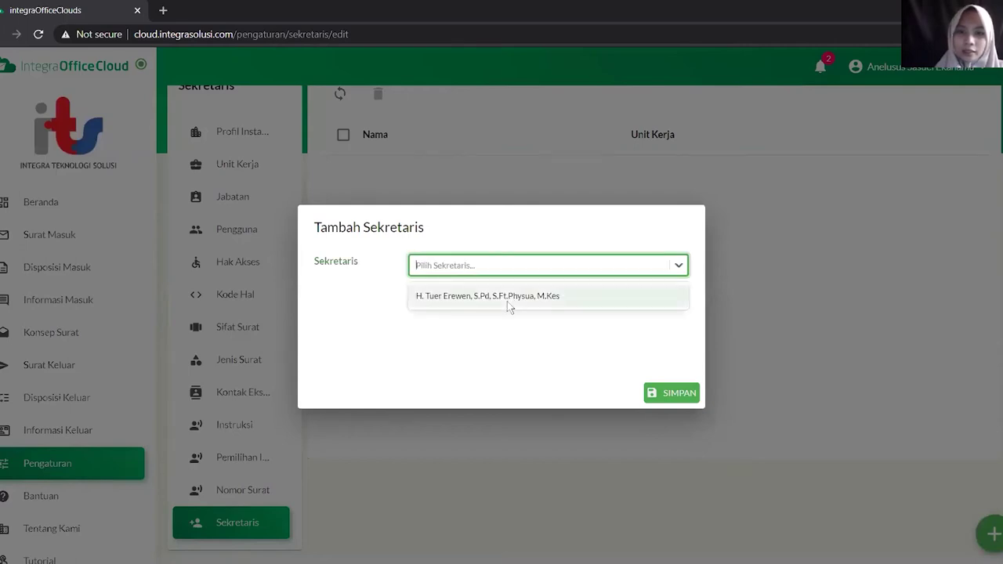
pyautogui.click(510, 297)
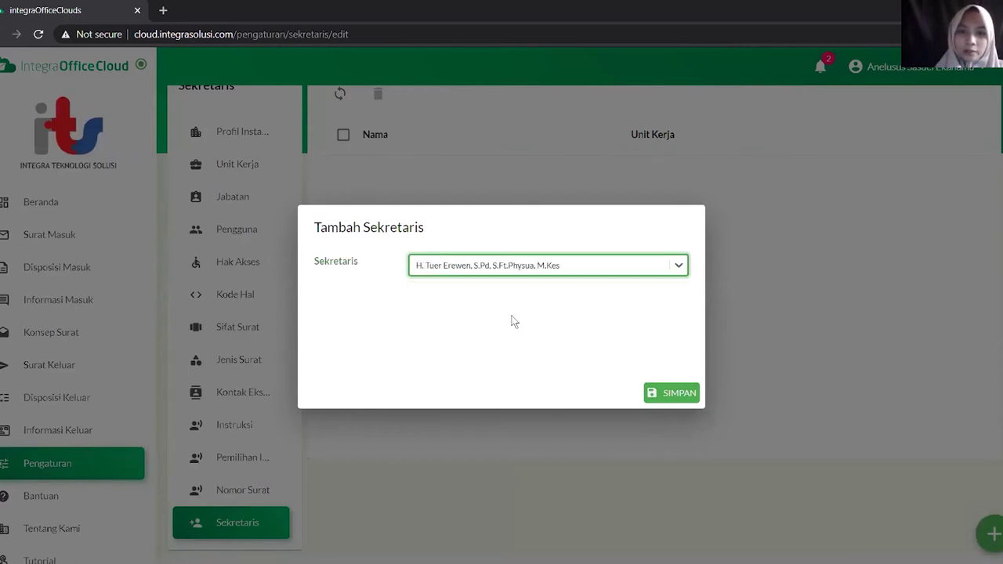
pyautogui.click(677, 393)
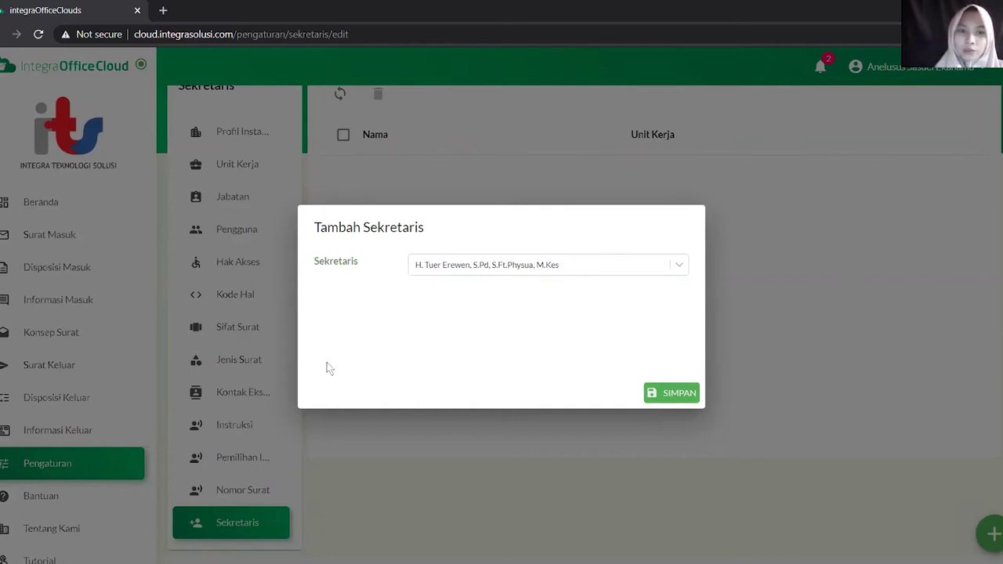
pyautogui.scroll(1, 243, 398)
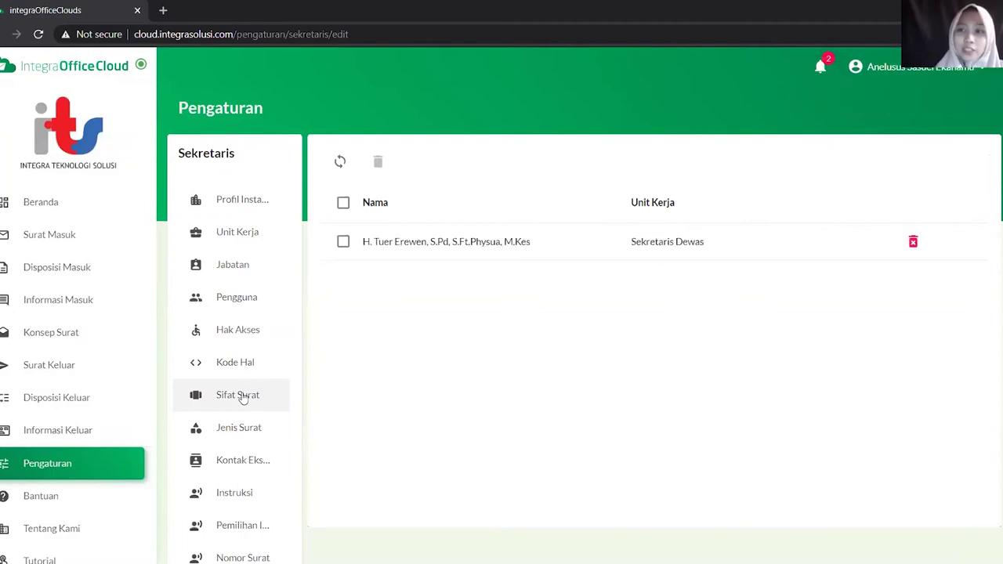